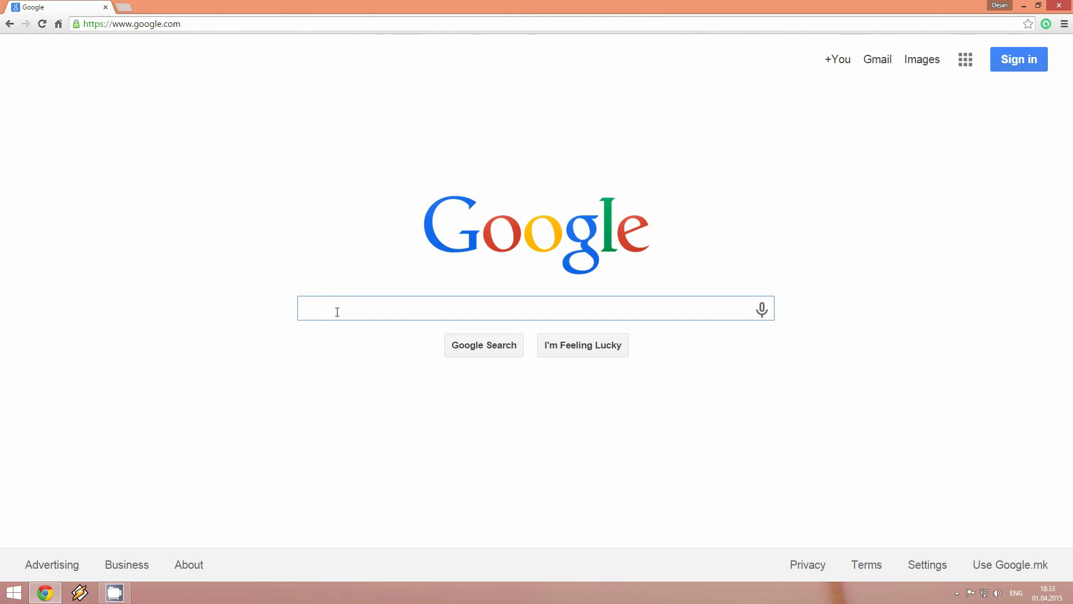
- Search Google for 'microsoft expression encoder'
type("micros")
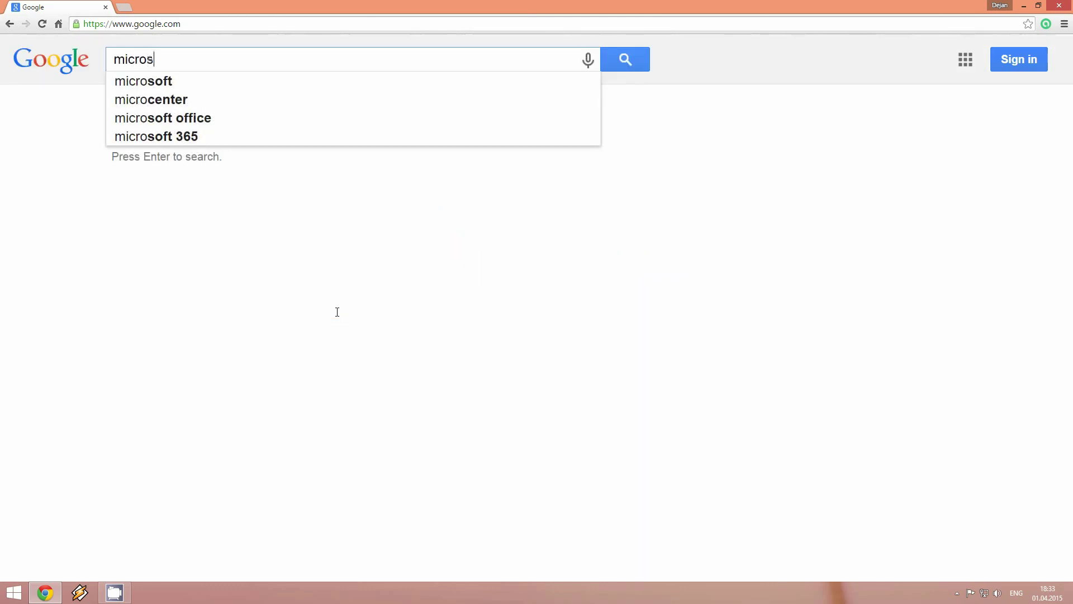
type("oft e")
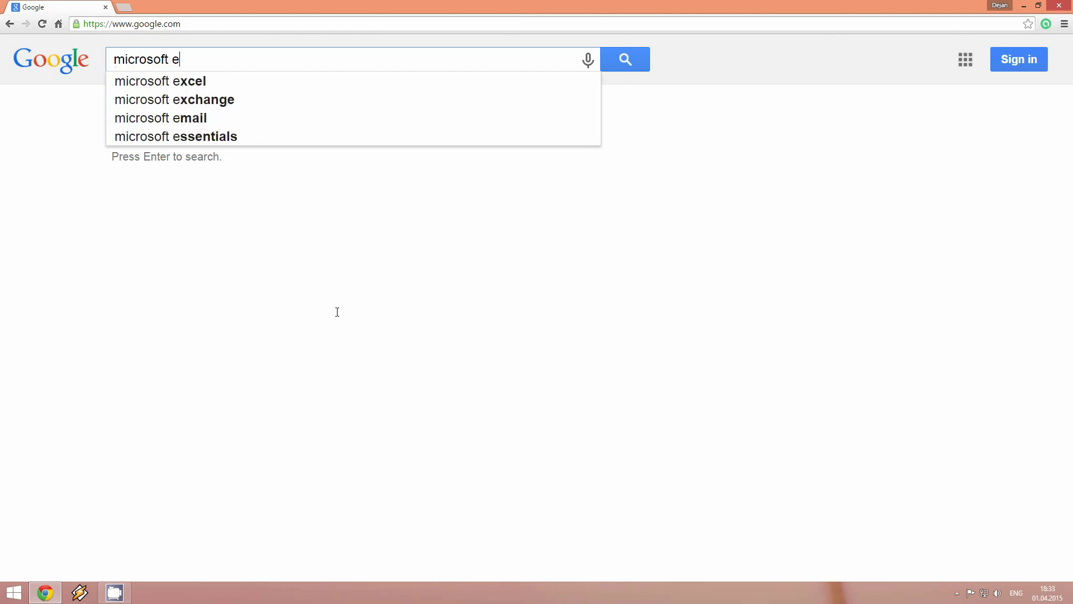
type("xpressi")
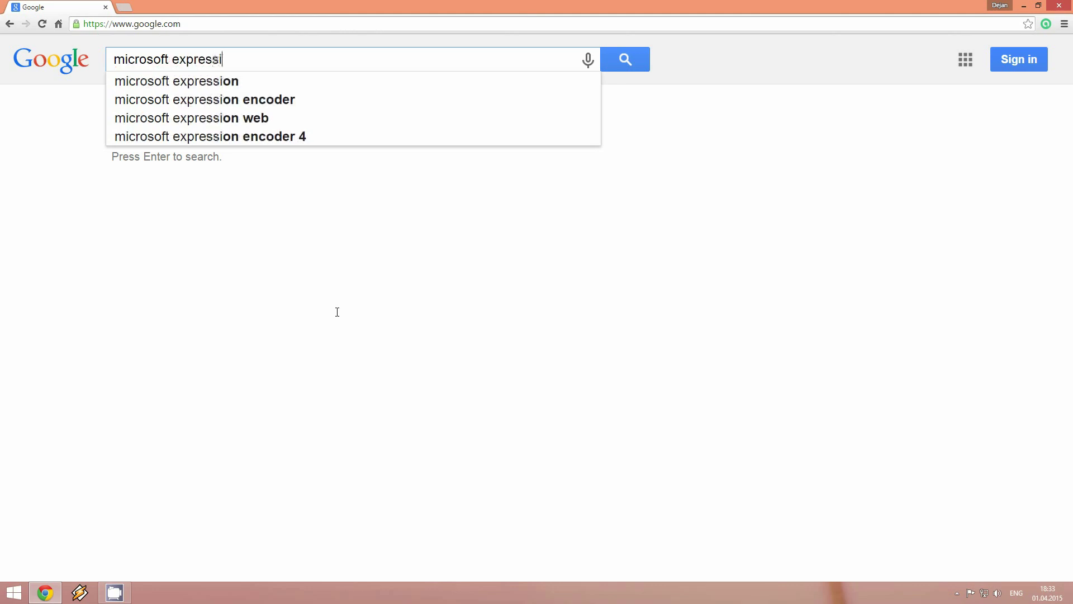
type("on encoder")
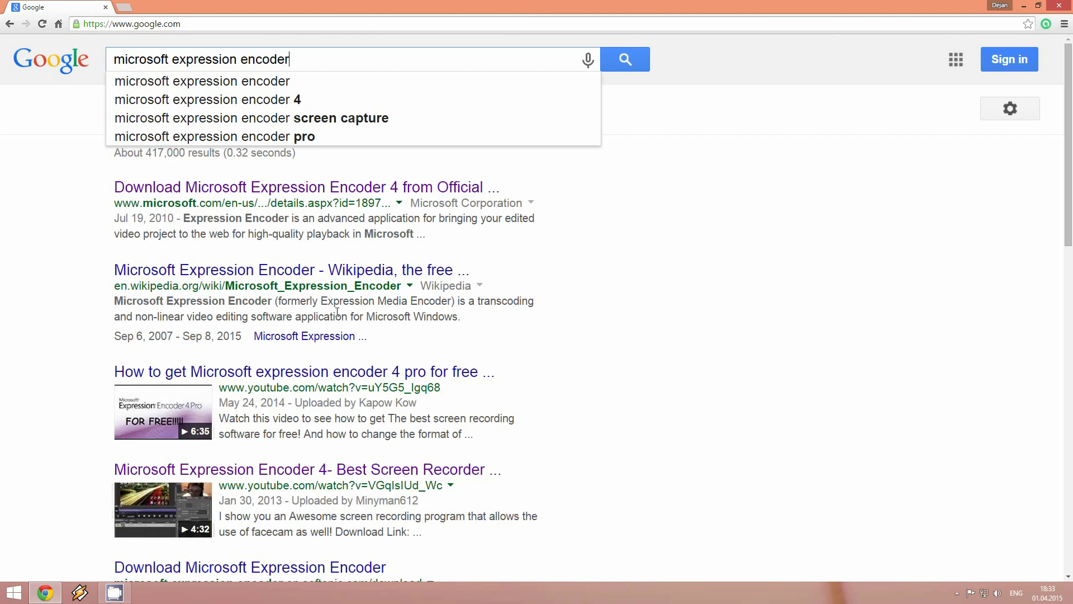
key("Return")
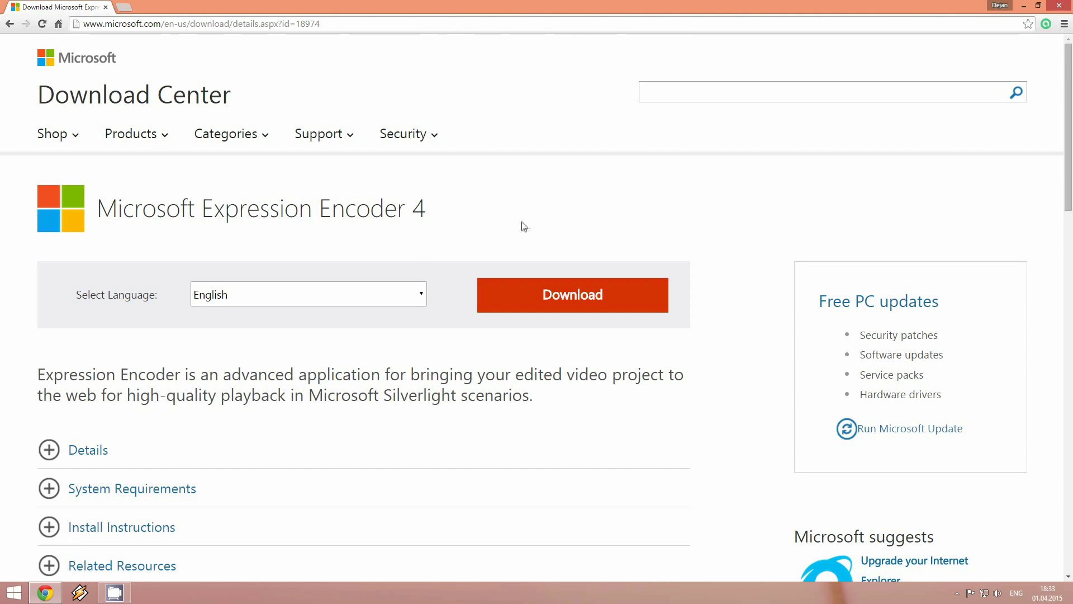
- Download the English Encoder_en.exe installer from the Download Center and run it
left_click(528, 303)
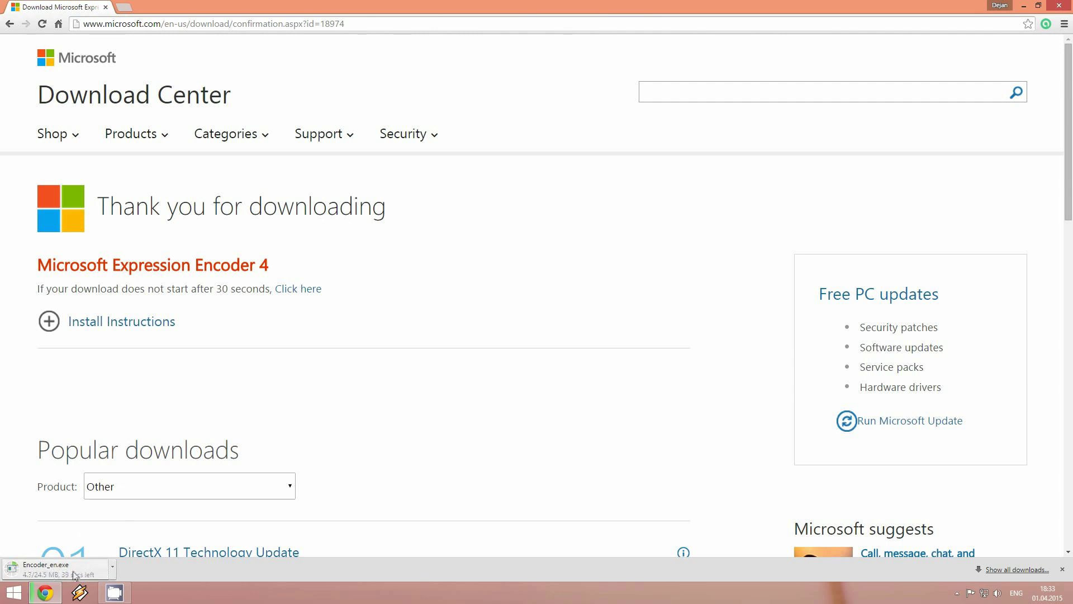
left_click(606, 240)
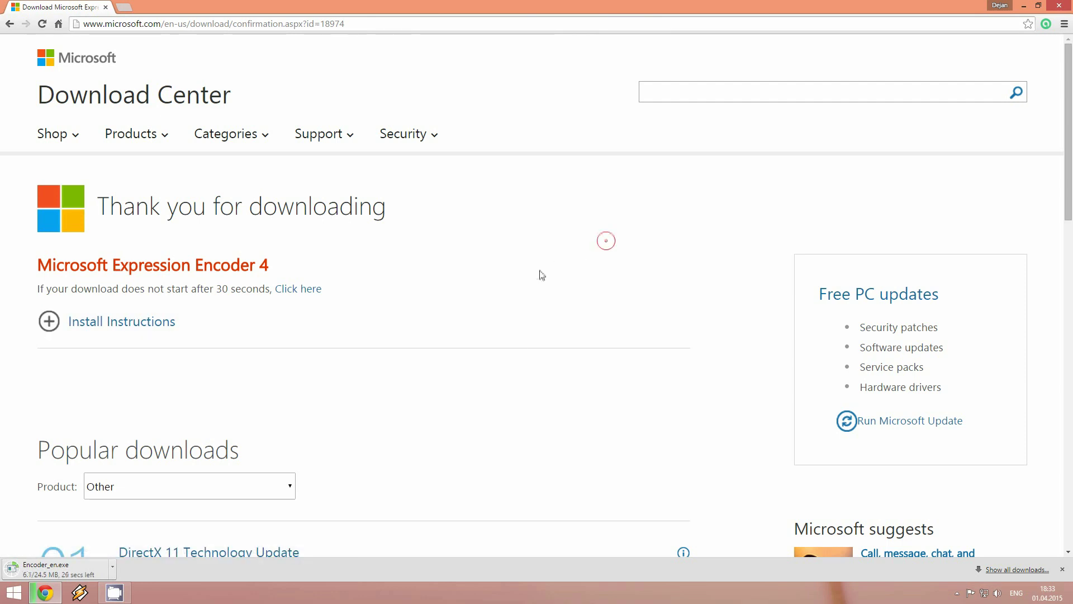
left_click(49, 321)
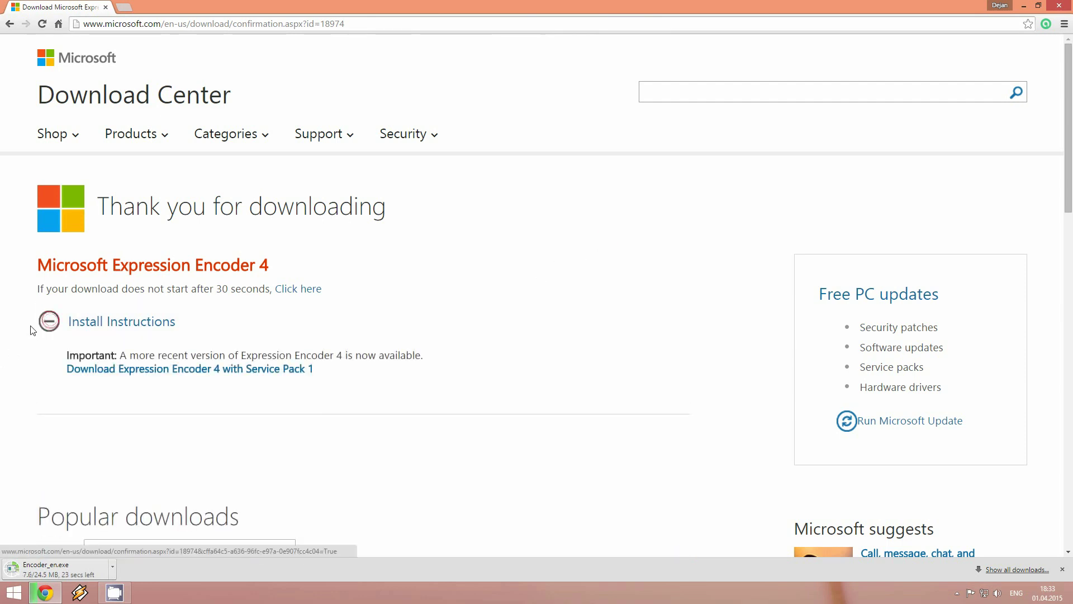
left_click(45, 327)
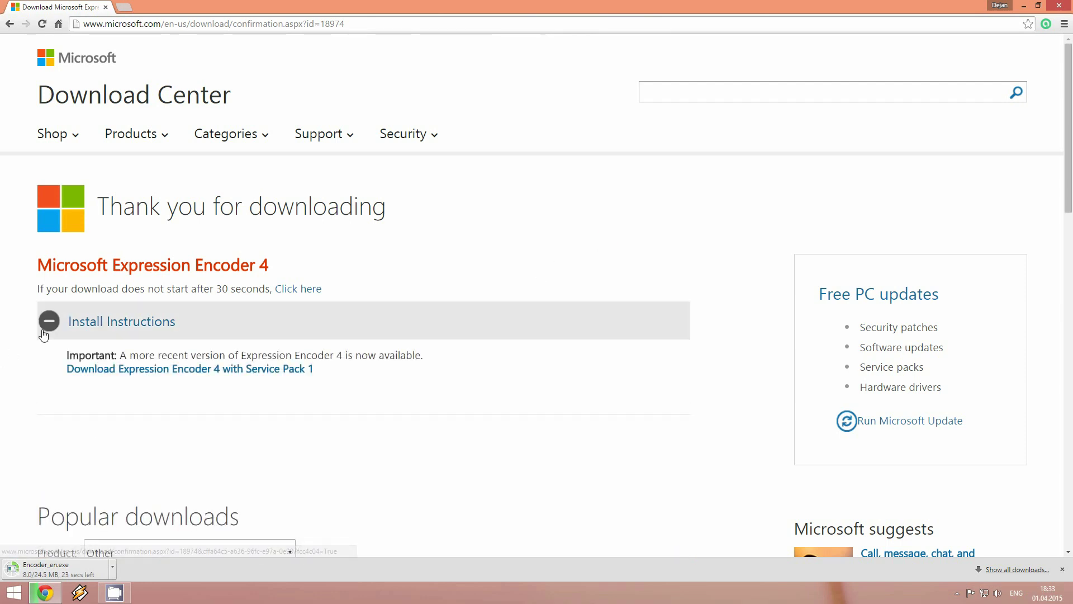
left_click(55, 569)
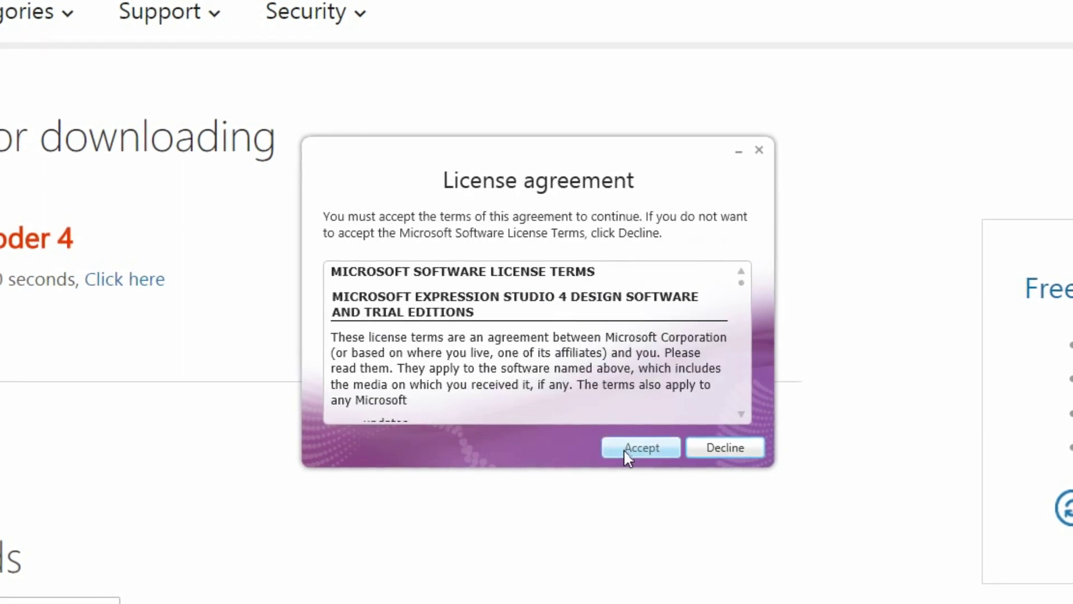
- Install Expression Encoder 4, accepting the license and declining the Customer Experience Improvement Program
left_click(624, 448)
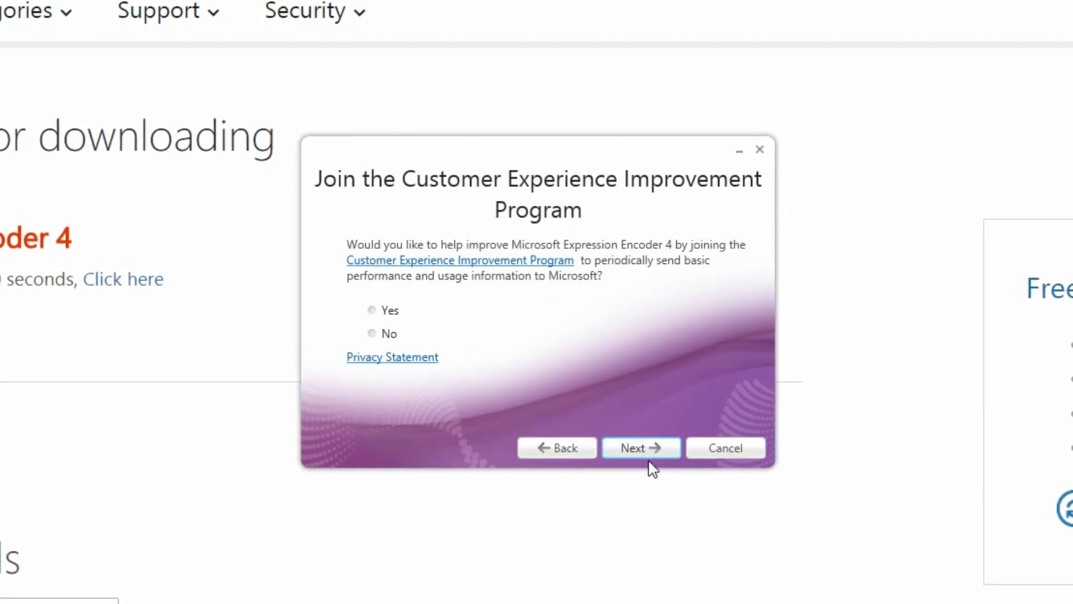
left_click(391, 334)
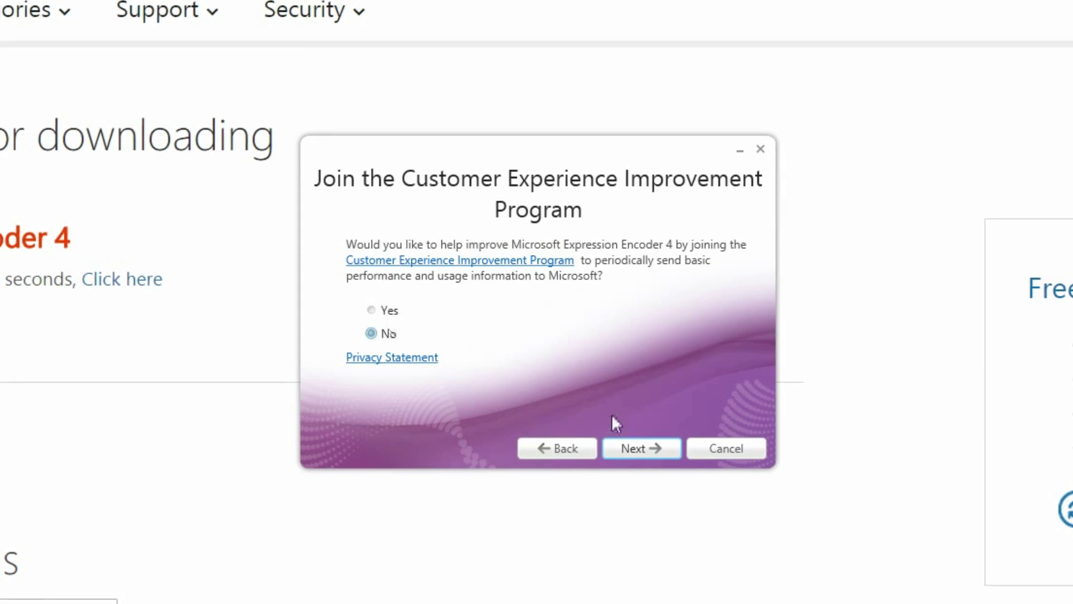
left_click(639, 449)
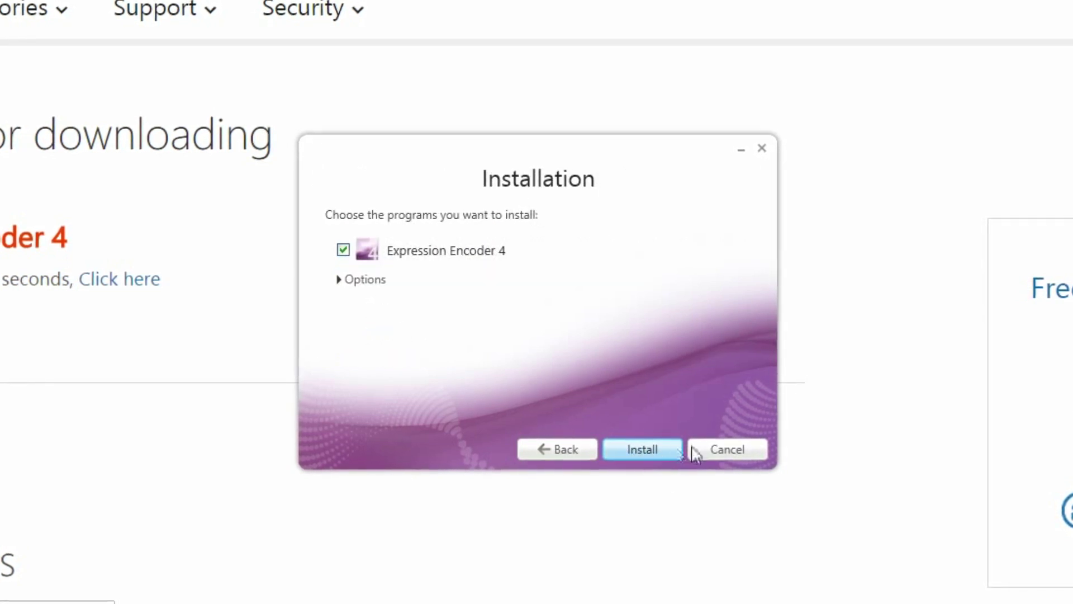
left_click(647, 450)
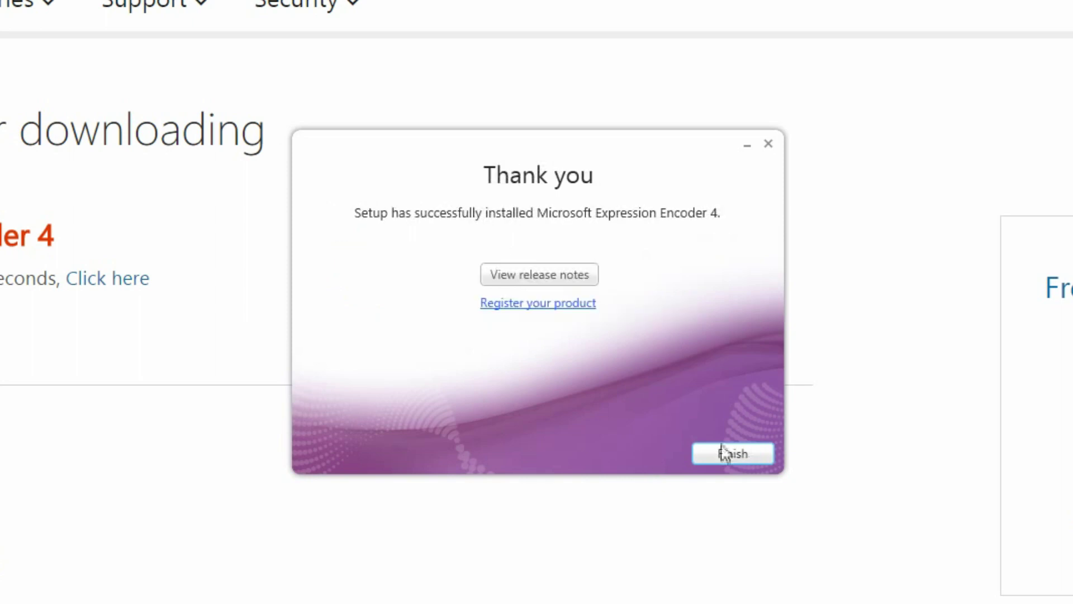
left_click(727, 453)
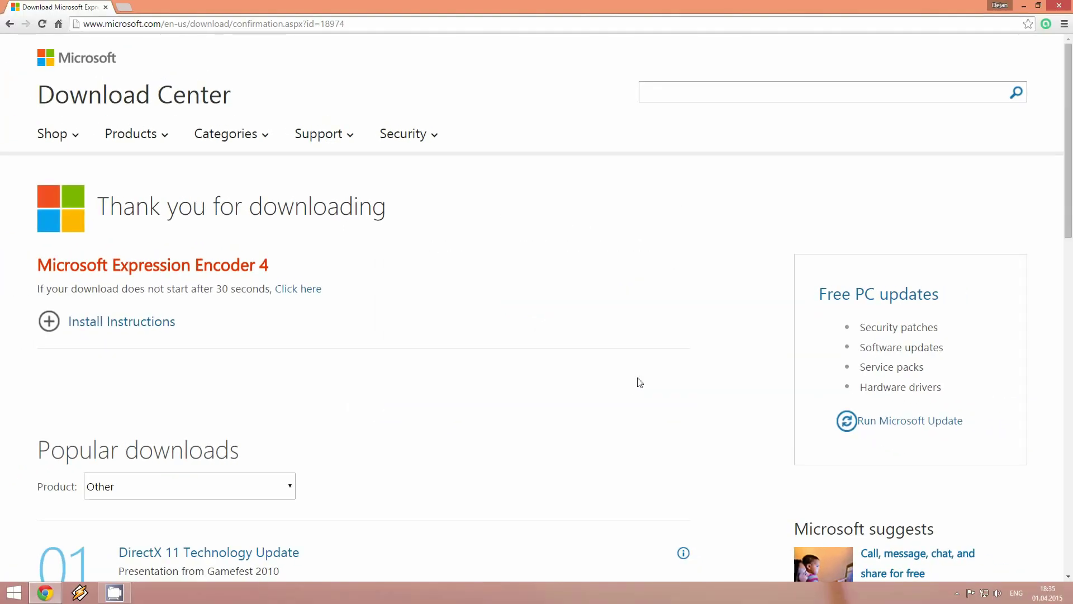
- Launch Screen Capture from its desktop shortcut and move its toolbar down and right
left_click(660, 236)
left_click(287, 95)
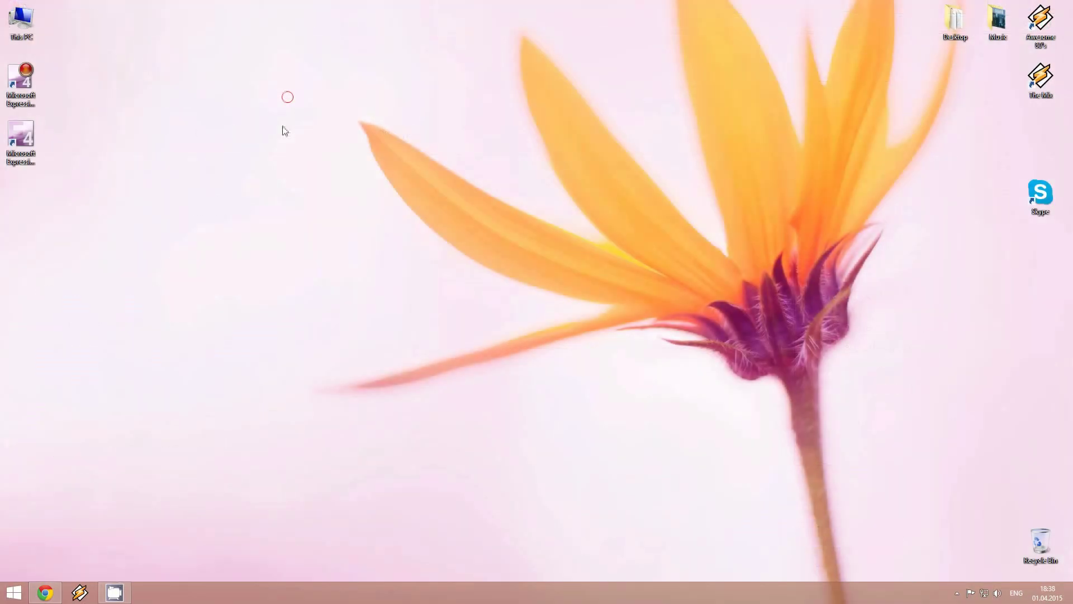
left_click(283, 126)
left_click(28, 84)
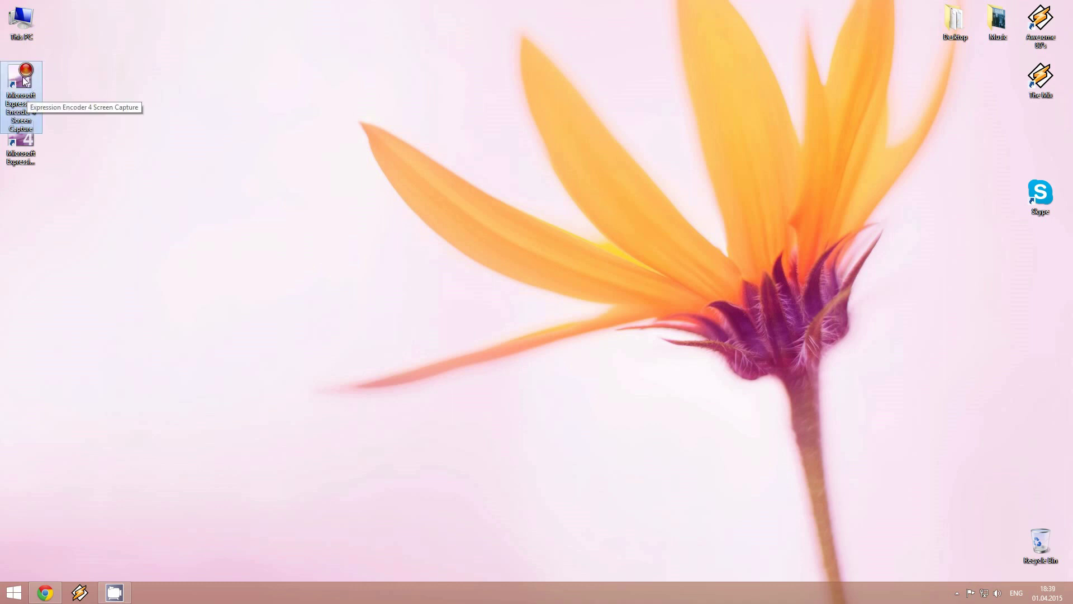
double_click(24, 81)
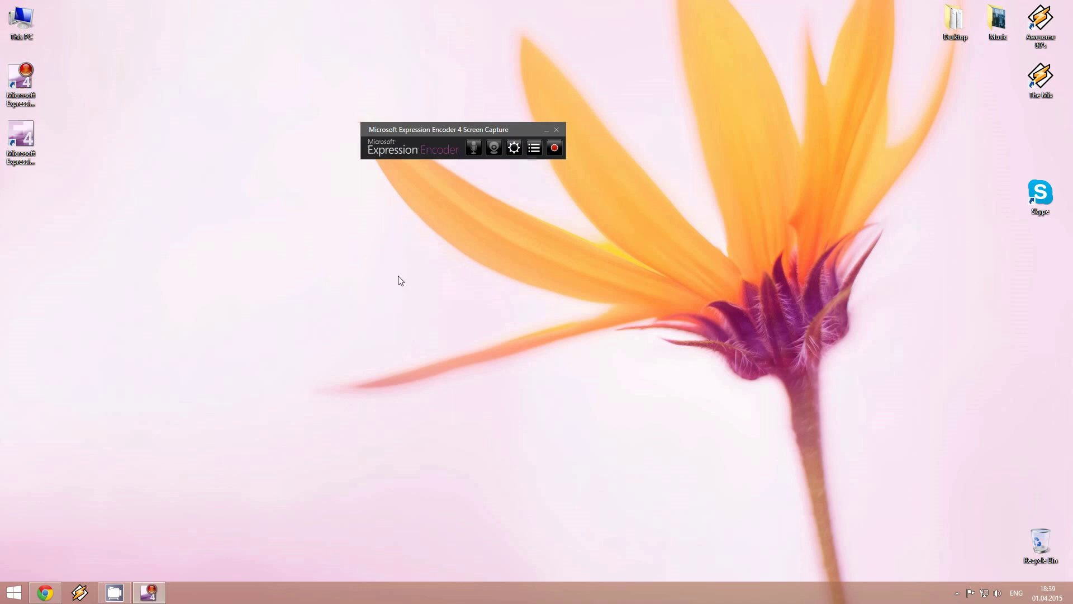
left_click_drag(501, 129, 524, 155)
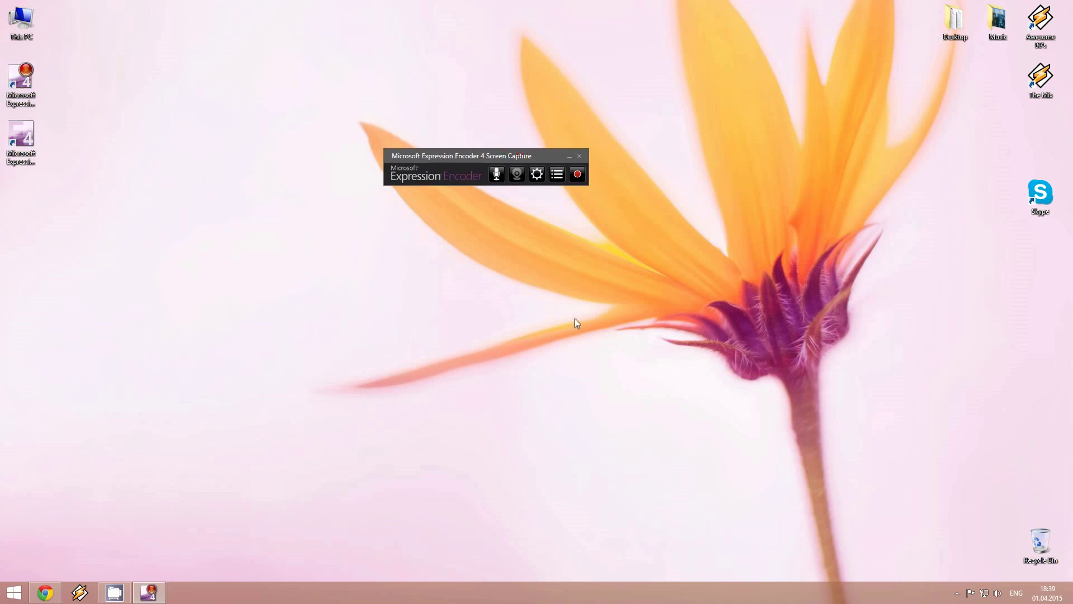
left_click(540, 230)
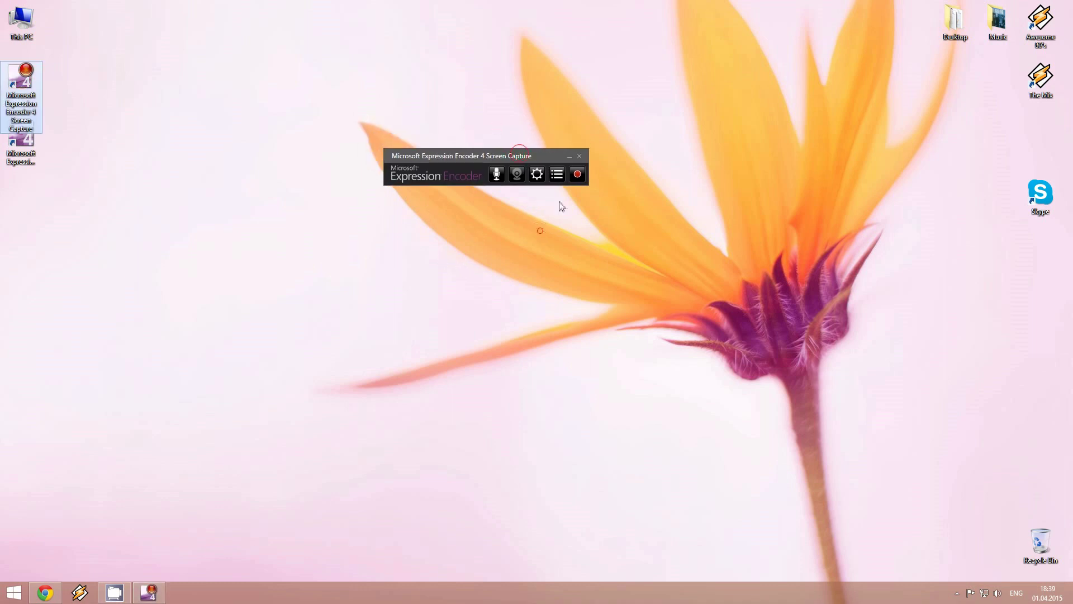
left_click(538, 175)
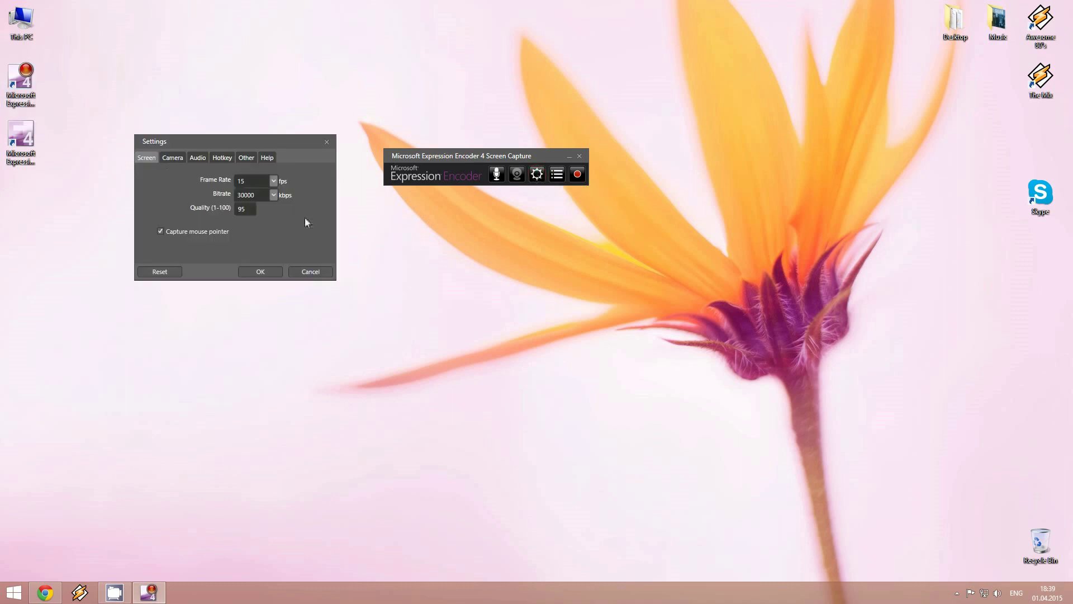
left_click(274, 180)
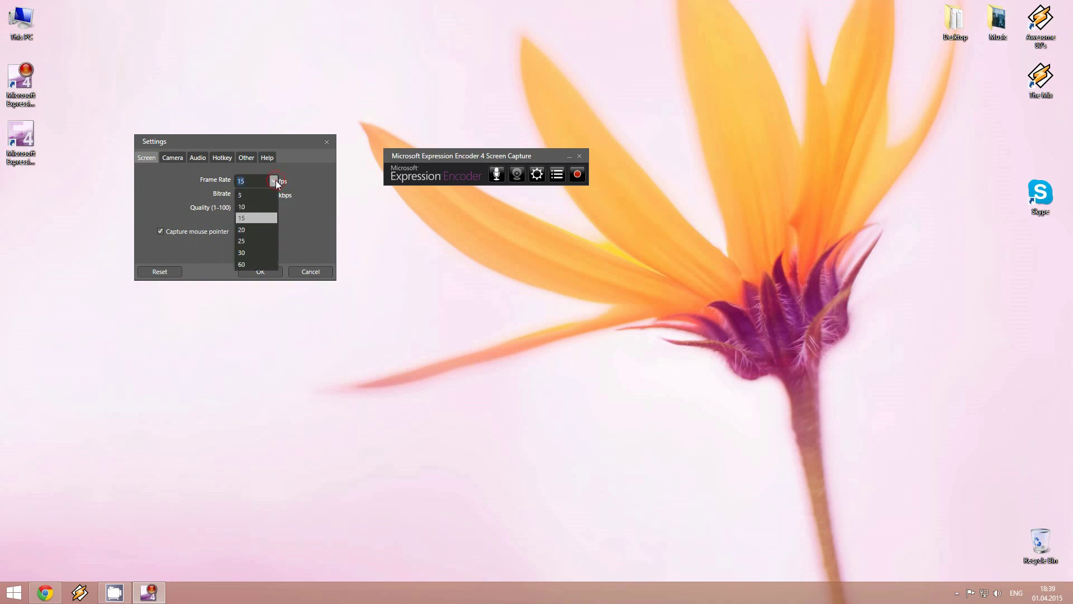
left_click(252, 243)
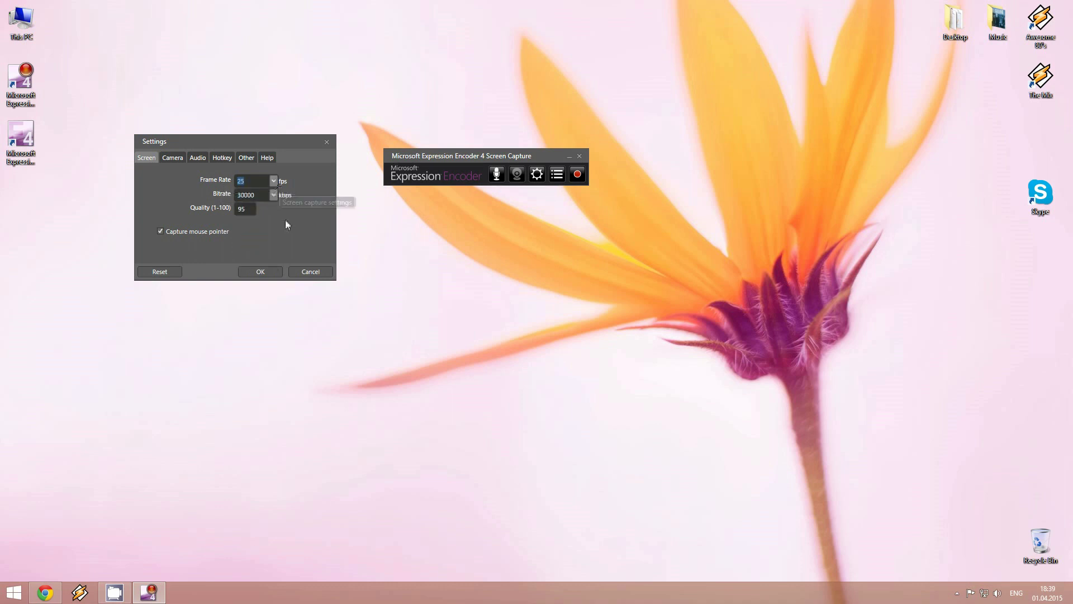
left_click(251, 209)
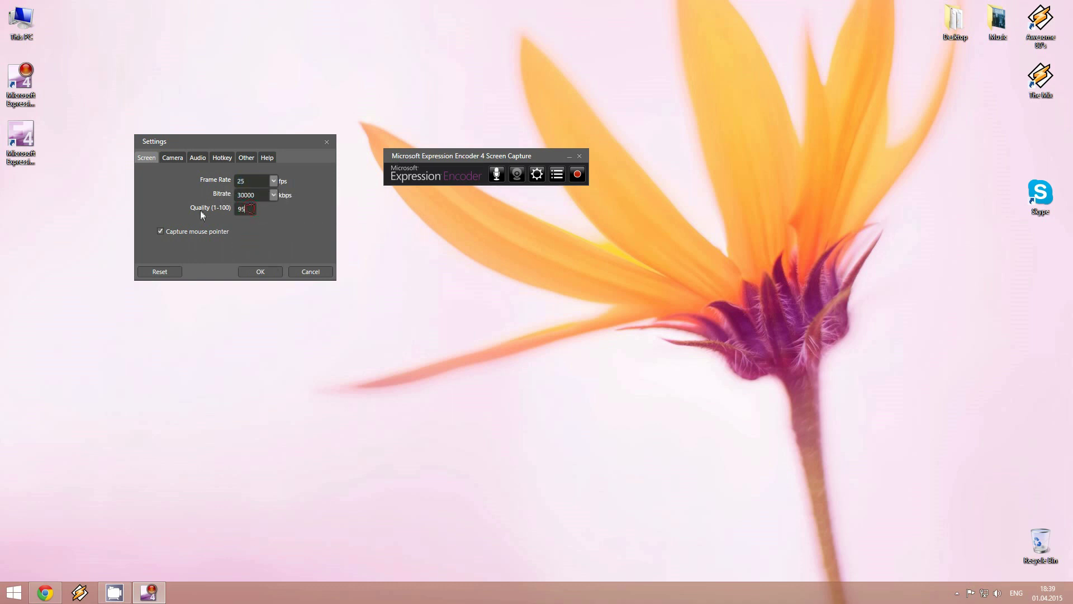
left_click(273, 195)
left_click(273, 196)
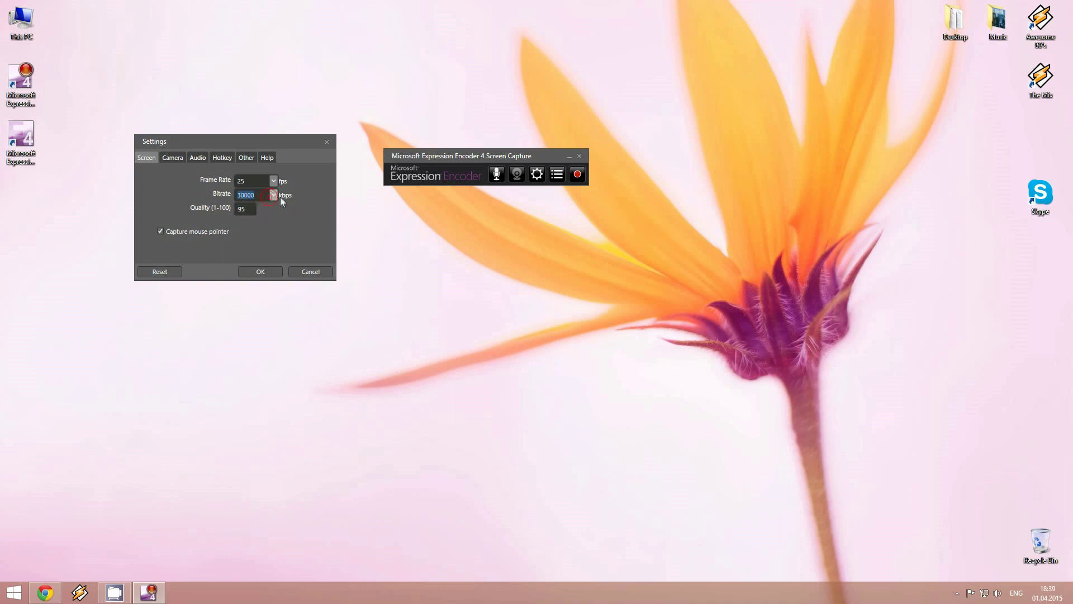
left_click(176, 159)
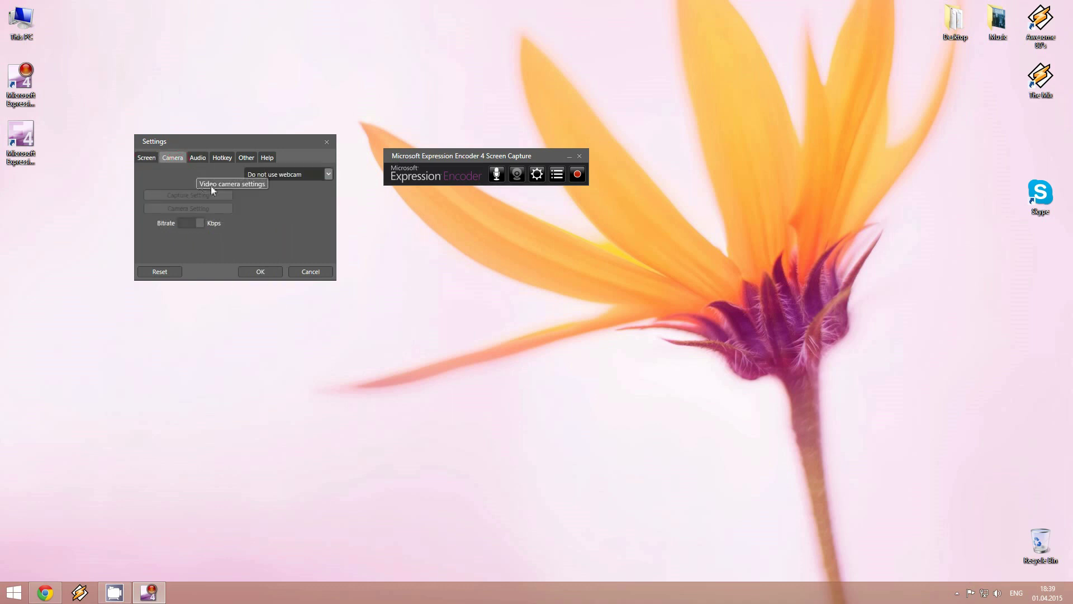
left_click(198, 158)
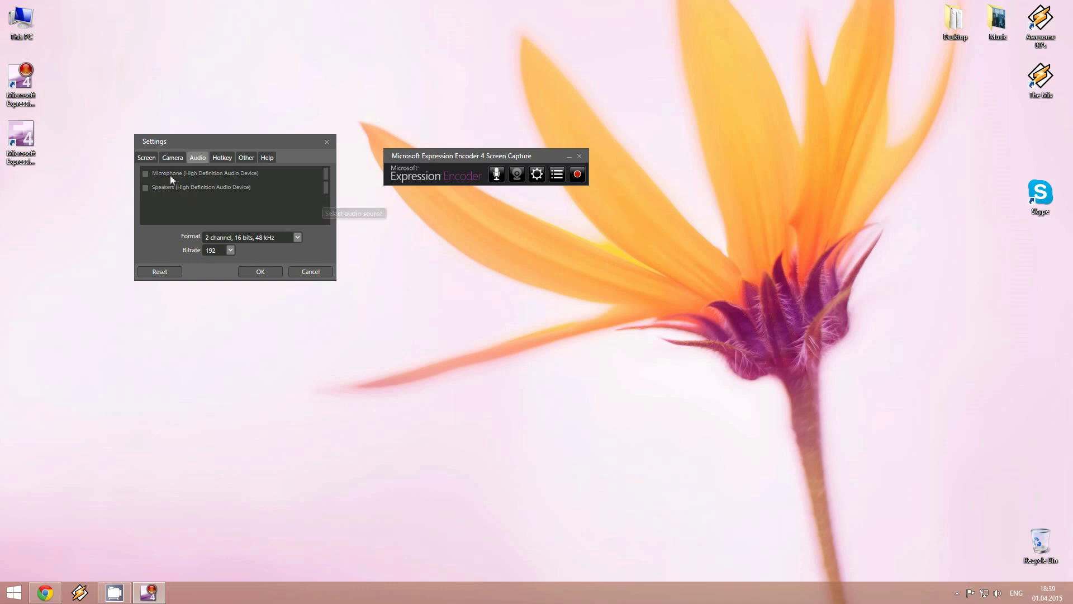
left_click(221, 159)
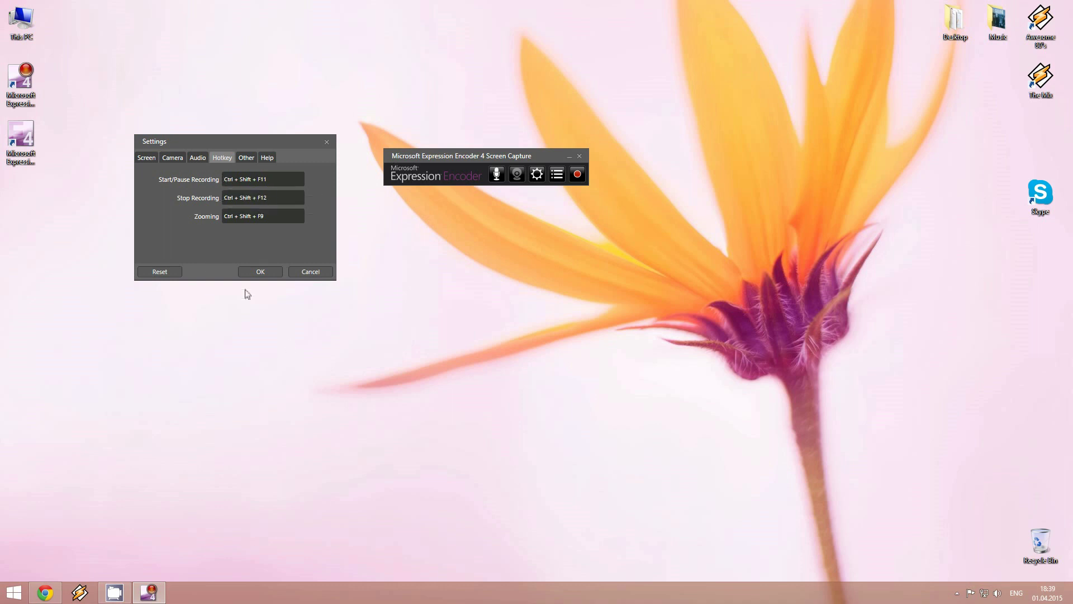
left_click(147, 159)
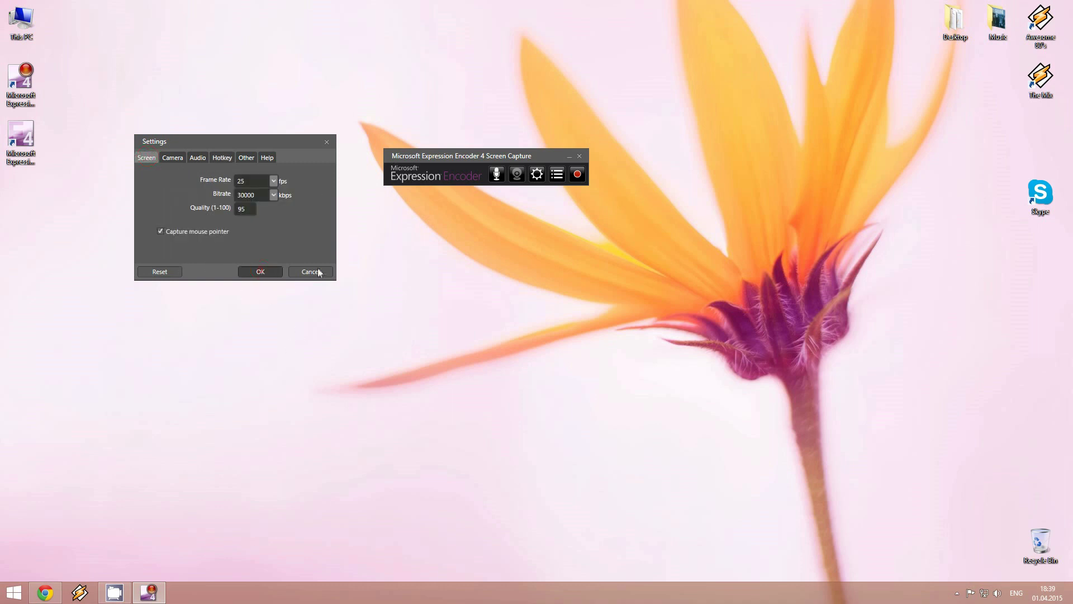
left_click(260, 271)
left_click_drag(517, 153, 596, 114)
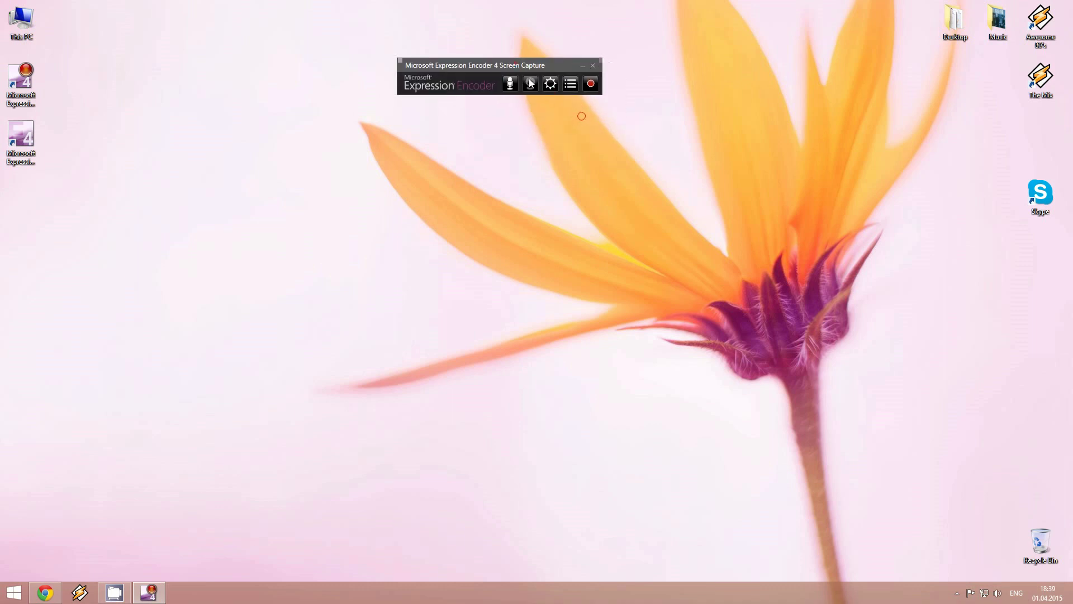
left_click(590, 85)
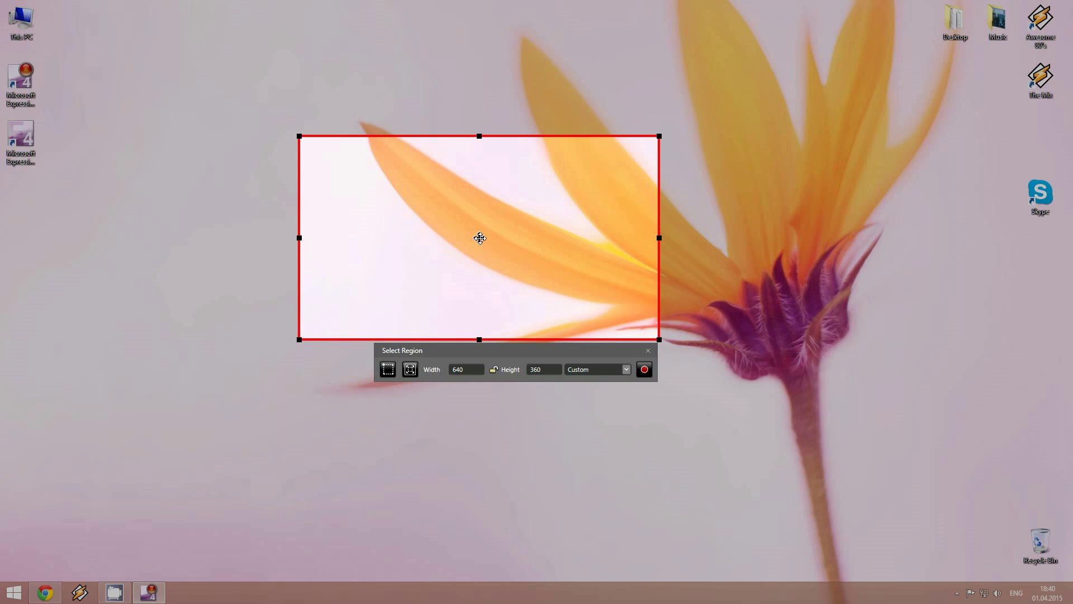
- Reposition the capture region and try the preset sizes, ending at full screen
left_click_drag(479, 237, 384, 180)
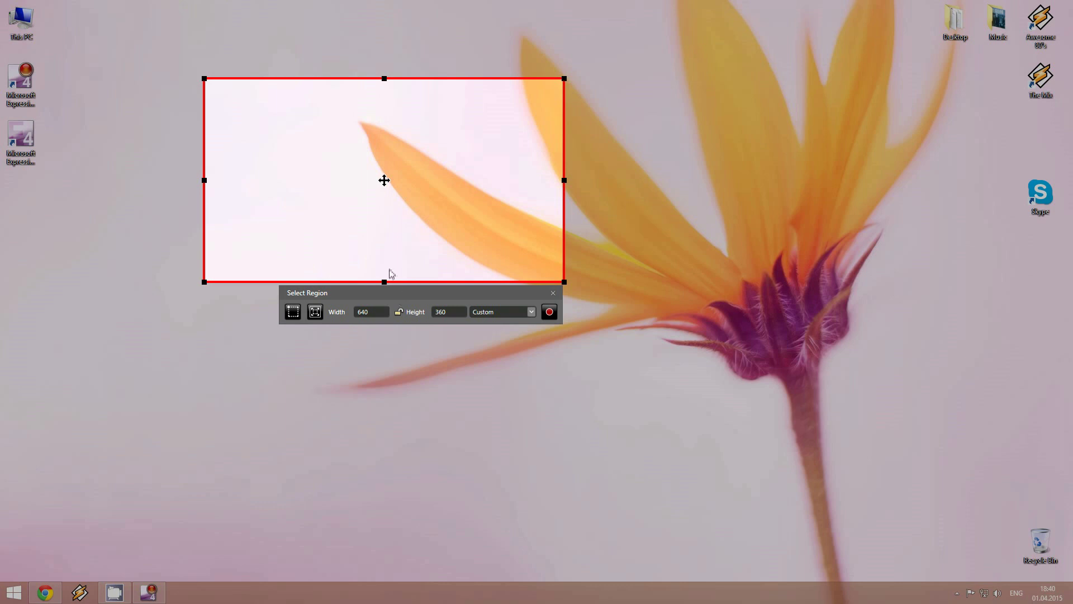
left_click(531, 313)
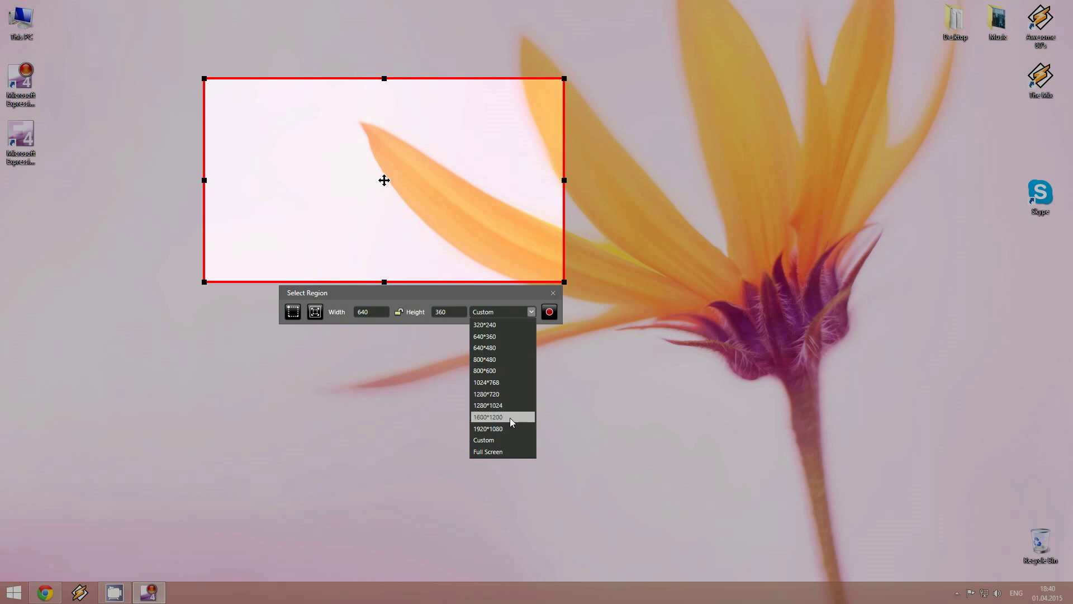
left_click(384, 180)
left_click_drag(384, 180, 511, 204)
left_click(657, 335)
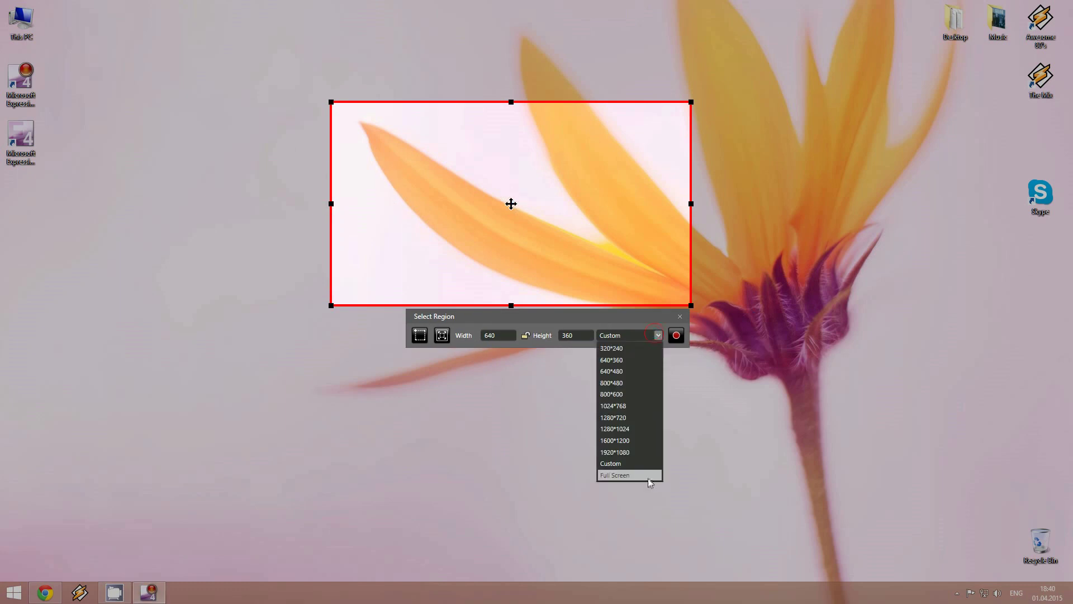
left_click(636, 474)
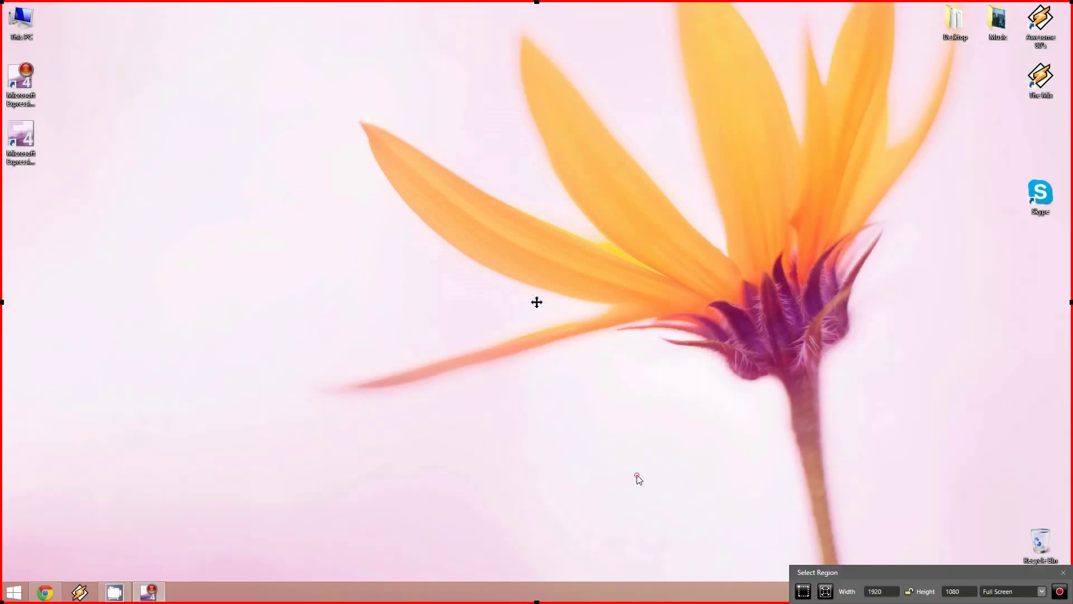
- Set a 1024*768 capture region over the flower petals and start recording
left_click(1041, 592)
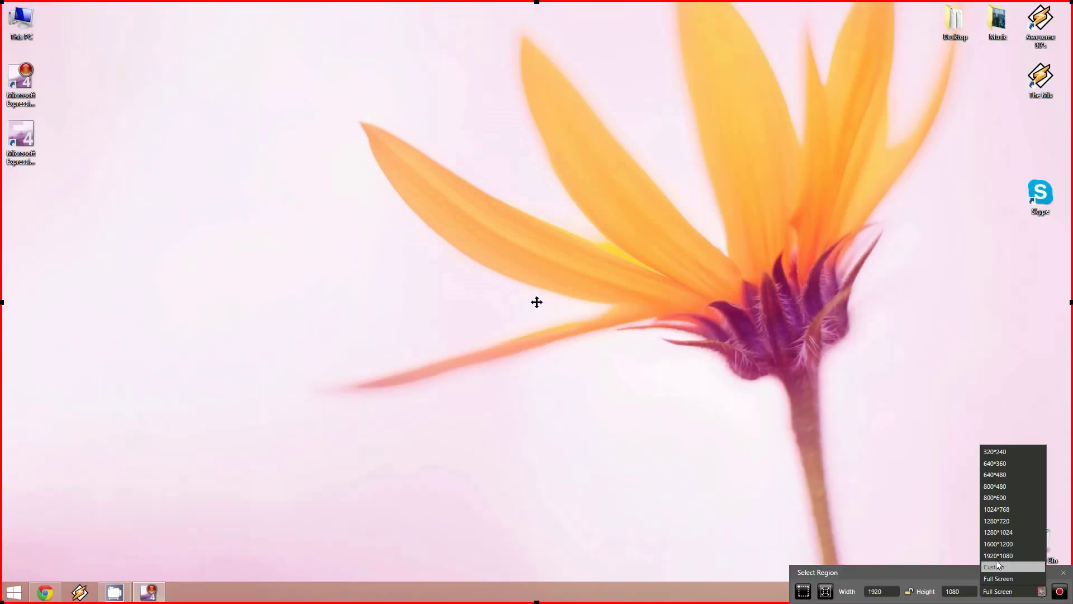
left_click(1005, 511)
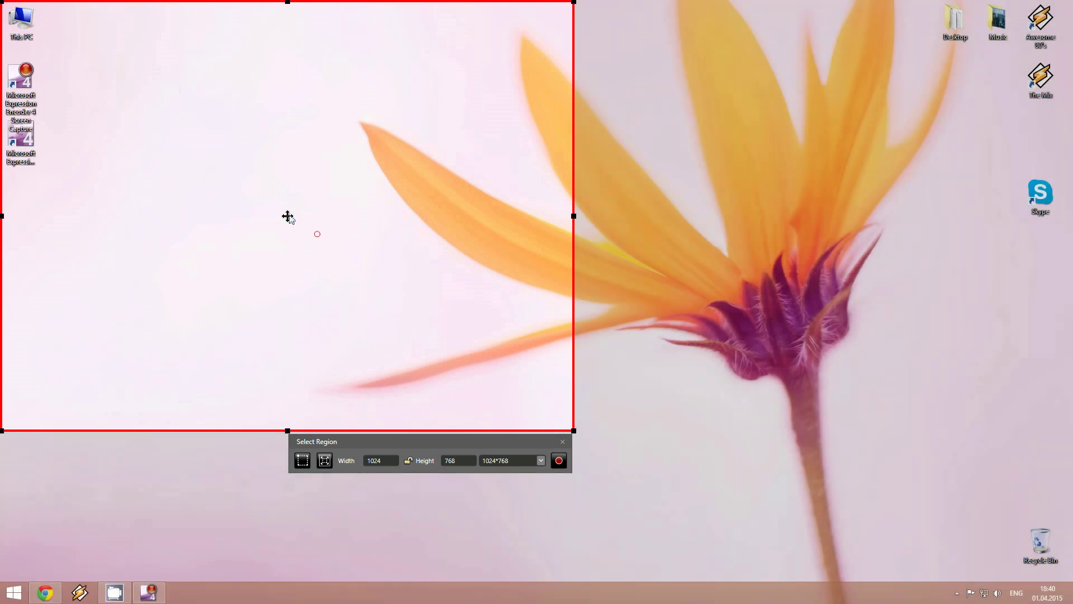
left_click_drag(287, 216, 477, 235)
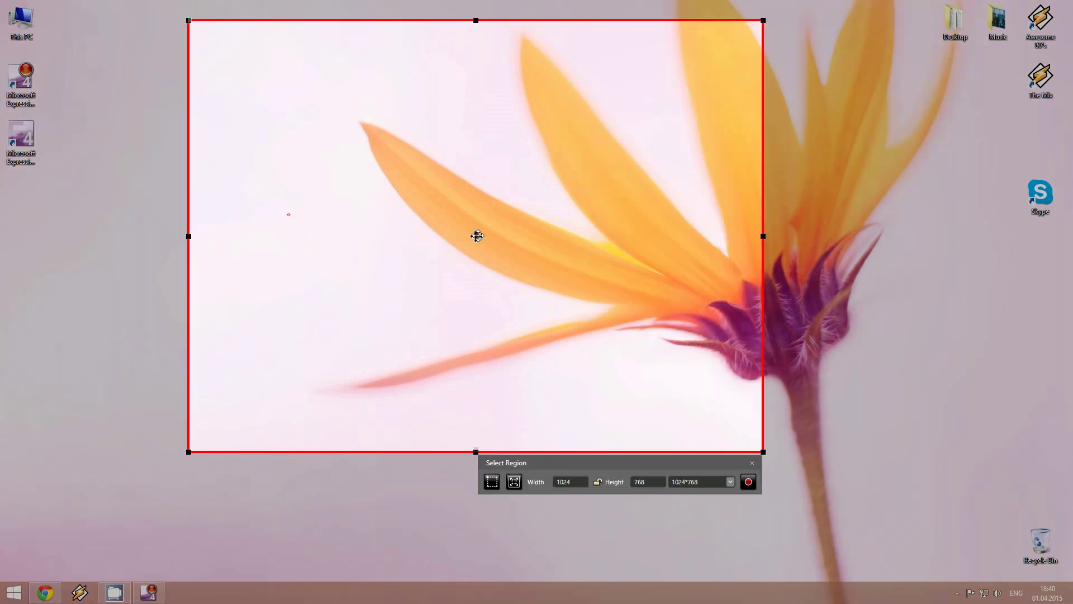
left_click(750, 483)
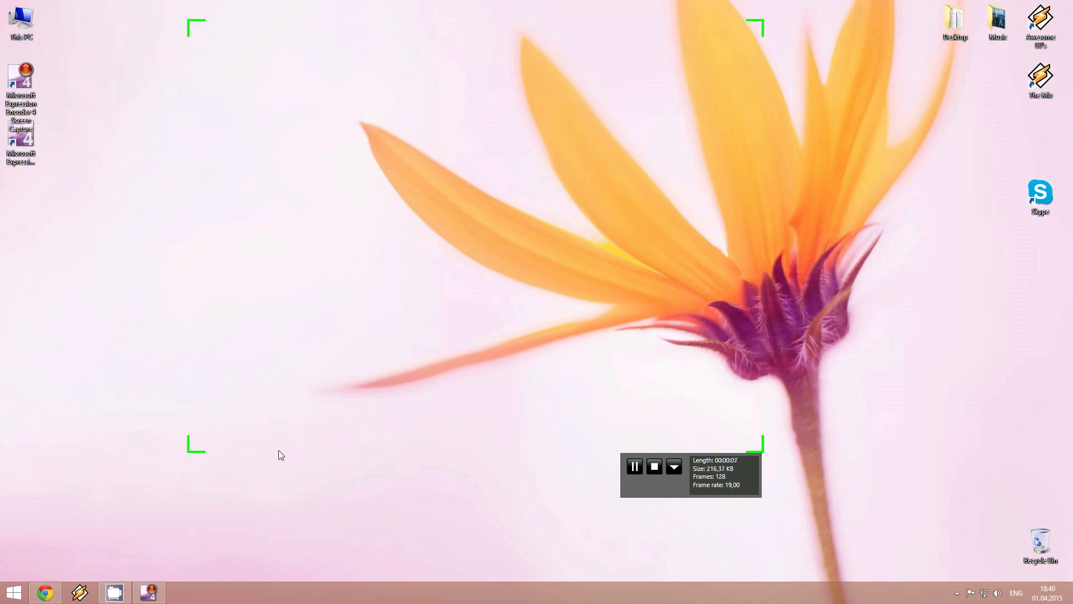
- Refresh the desktop from its context menu while recording
left_click(259, 108)
left_click(370, 173)
right_click(282, 114)
left_click(315, 156)
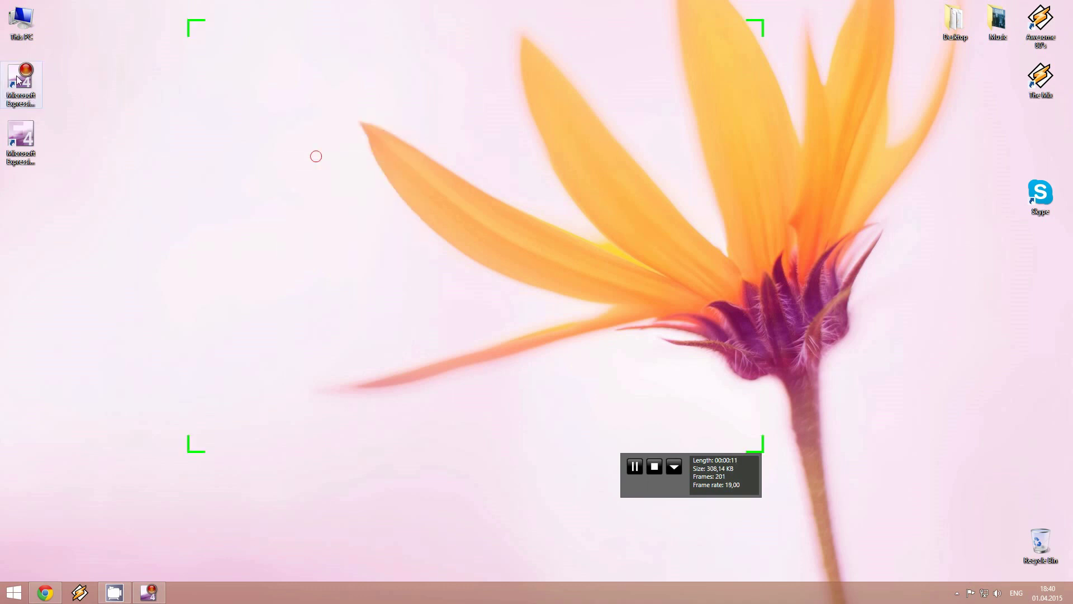
- Drag the Screen Capture shortcut around the desktop, then stop the recording
left_click_drag(18, 80, 620, 207)
left_click(502, 132)
left_click(535, 132)
left_click(432, 112)
left_click(482, 224)
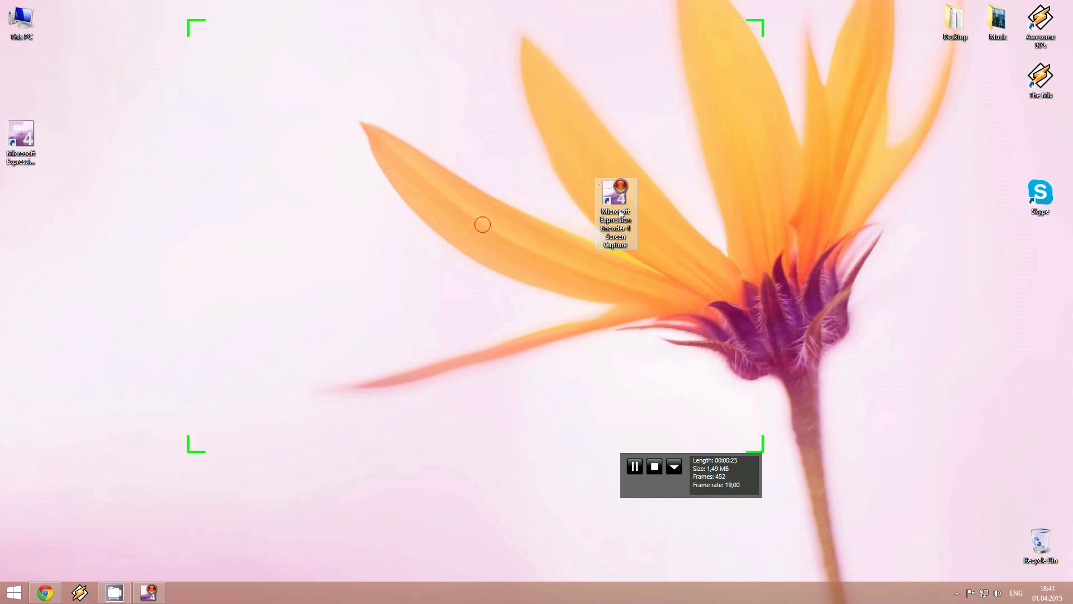
left_click(666, 206)
left_click_drag(620, 197, 259, 90)
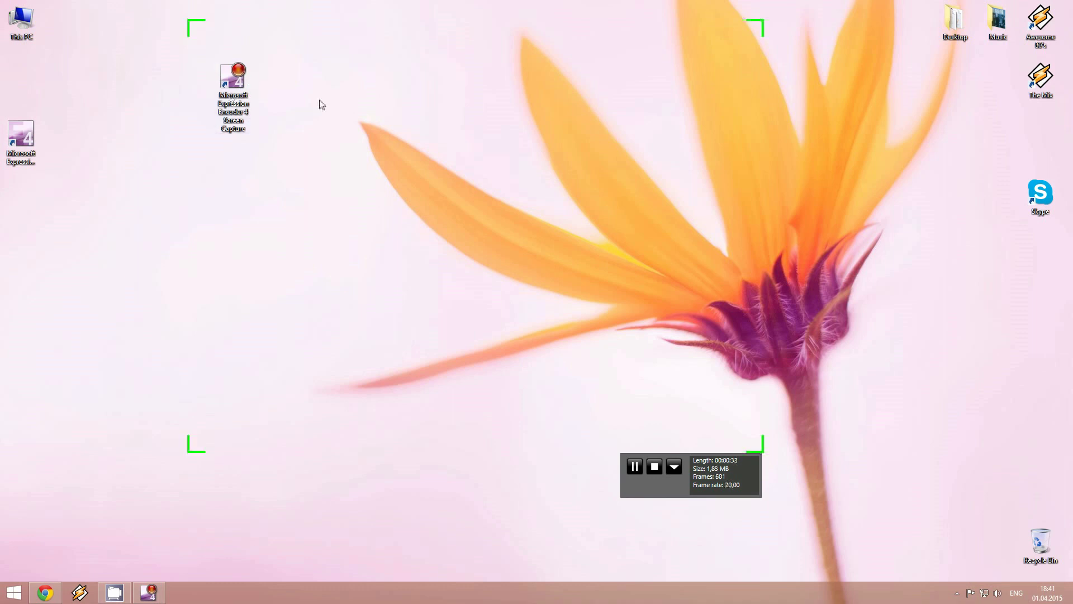
left_click_drag(232, 86, 417, 100)
left_click(527, 125)
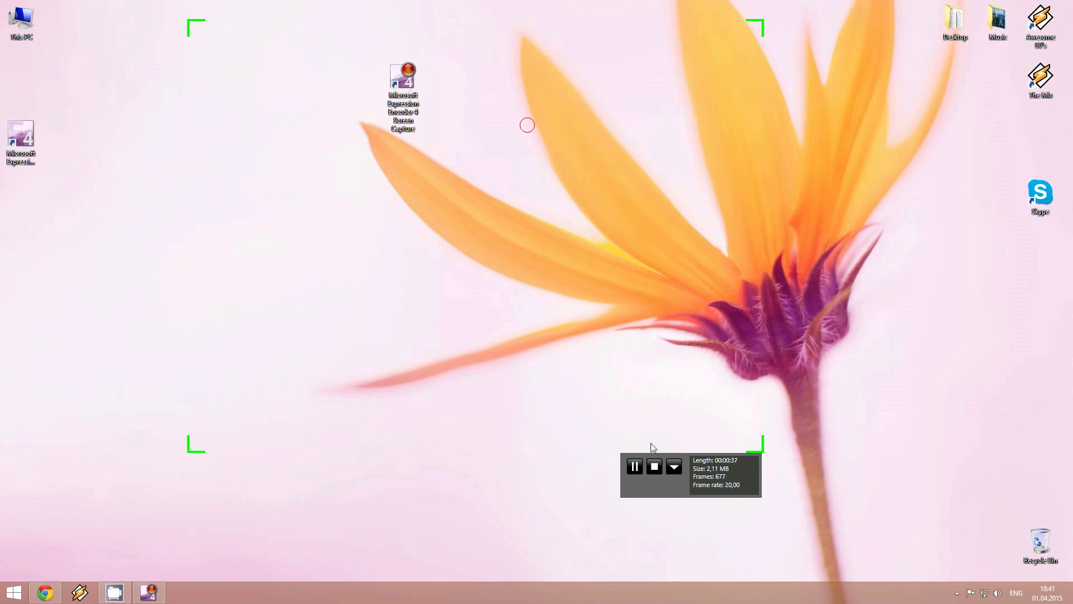
left_click(655, 465)
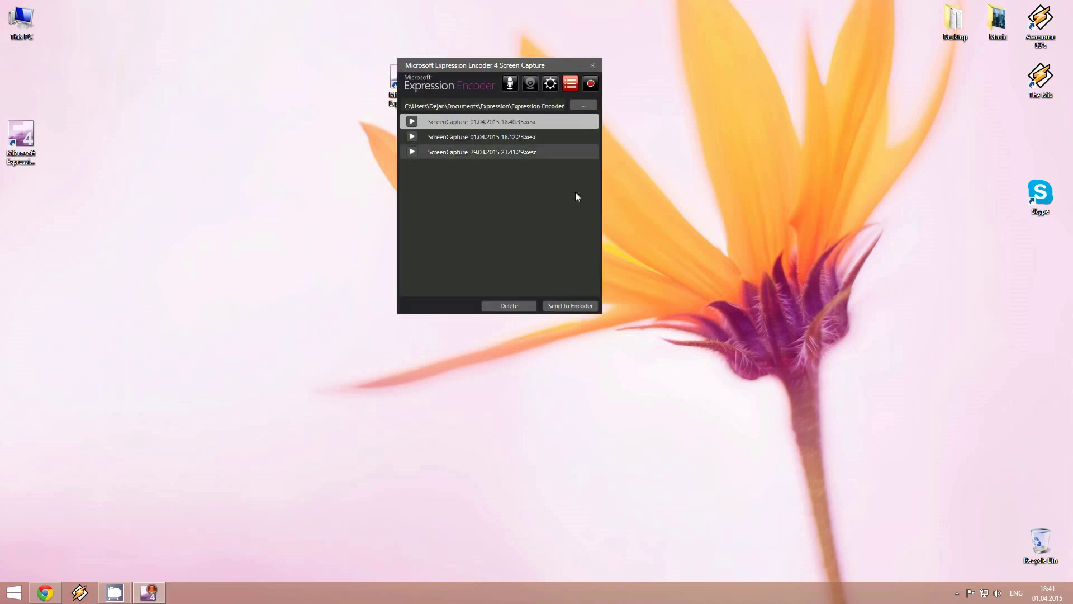
- Send ScreenCapture_01.04.2015 18.40.35.xesc to the full Expression Encoder
left_click_drag(464, 67, 465, 127)
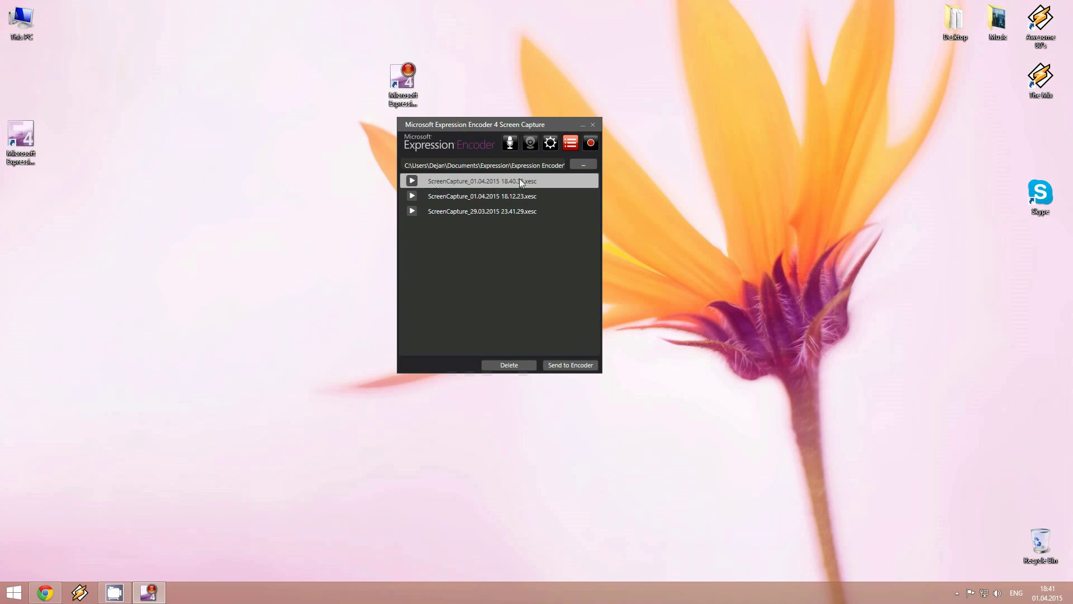
left_click(566, 360)
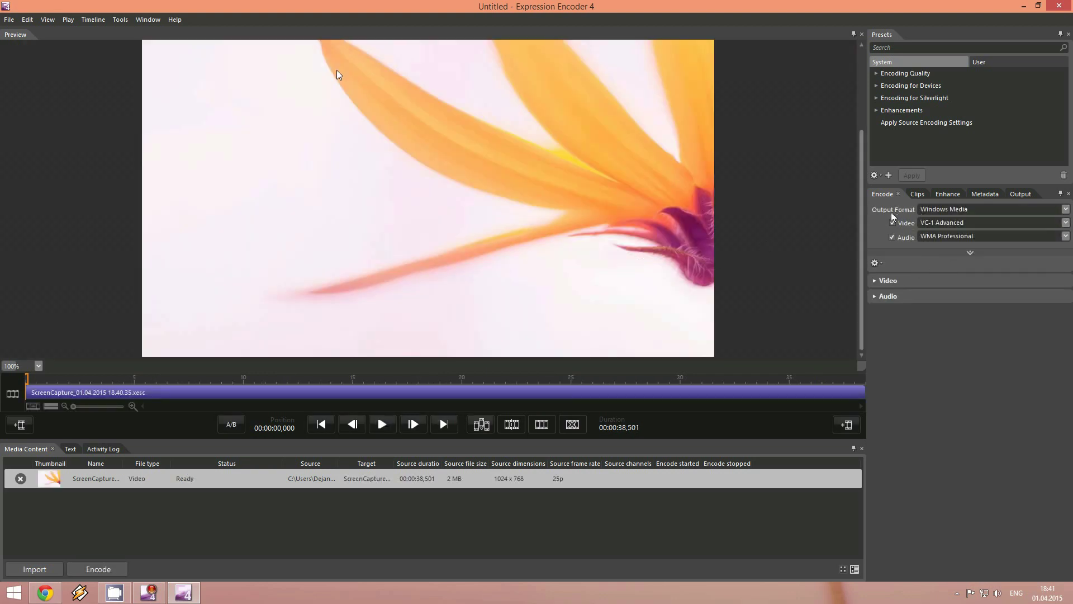
- Keep Windows Media as the output format and review the Clips, Enhance, Metadata and Output tabs
left_click(1029, 210)
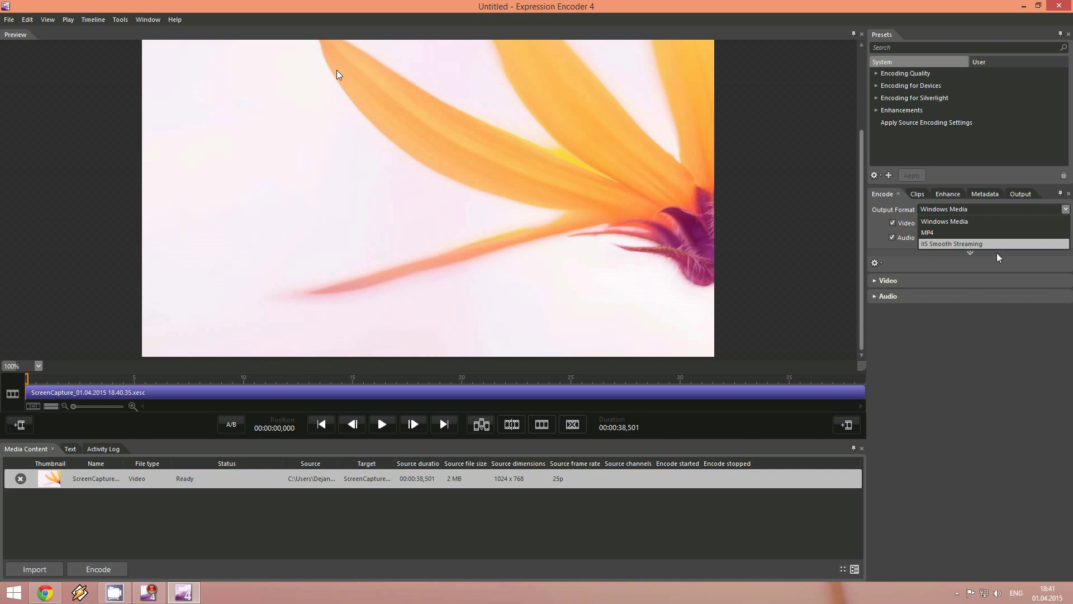
left_click(984, 382)
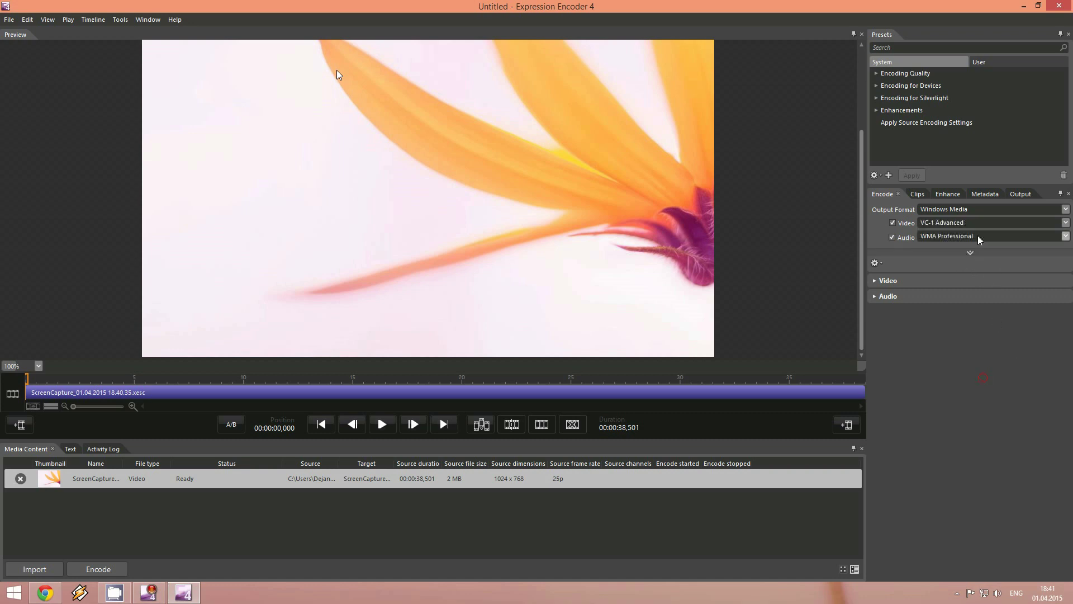
left_click(920, 197)
left_click(947, 197)
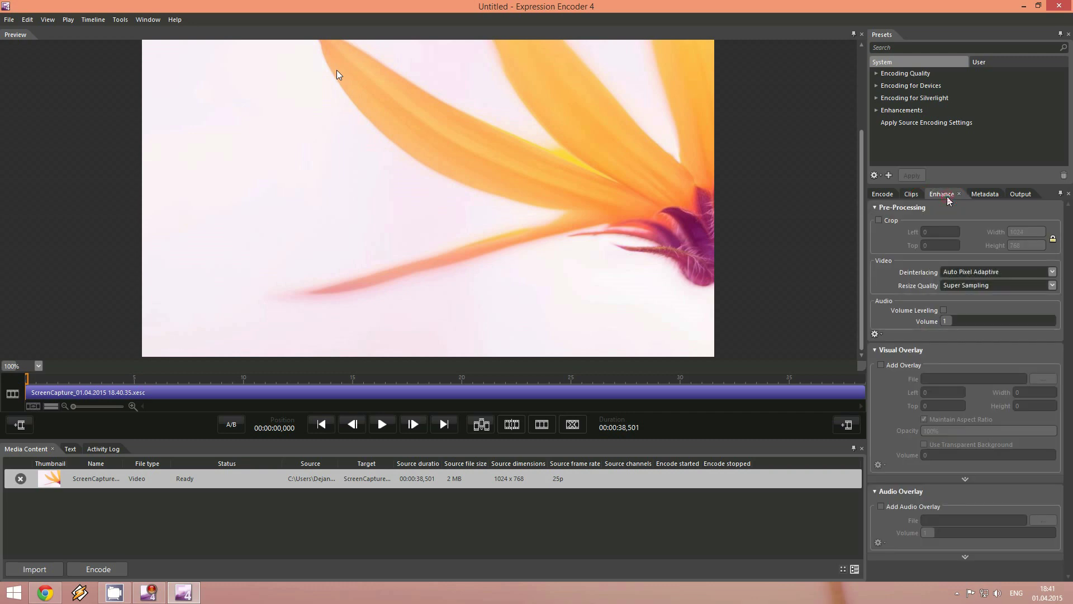
left_click(983, 194)
left_click(1015, 194)
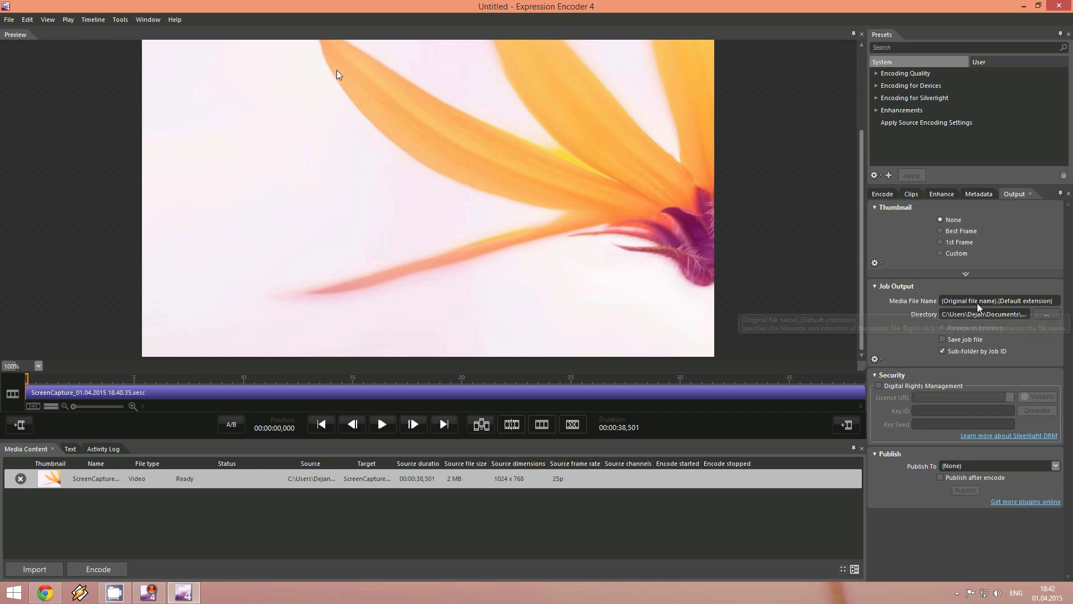
left_click(979, 194)
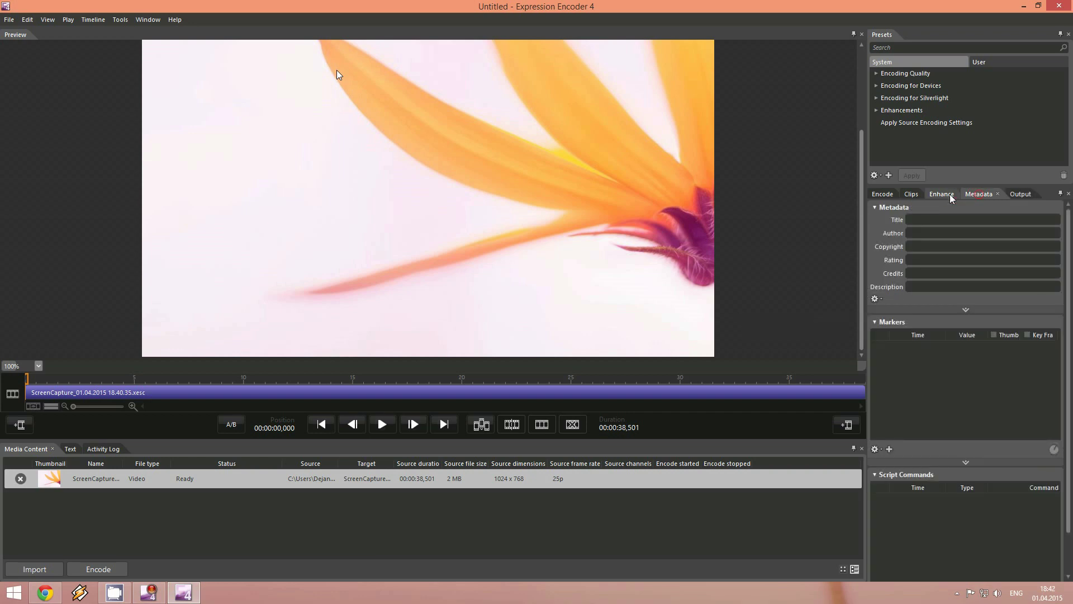
left_click(949, 195)
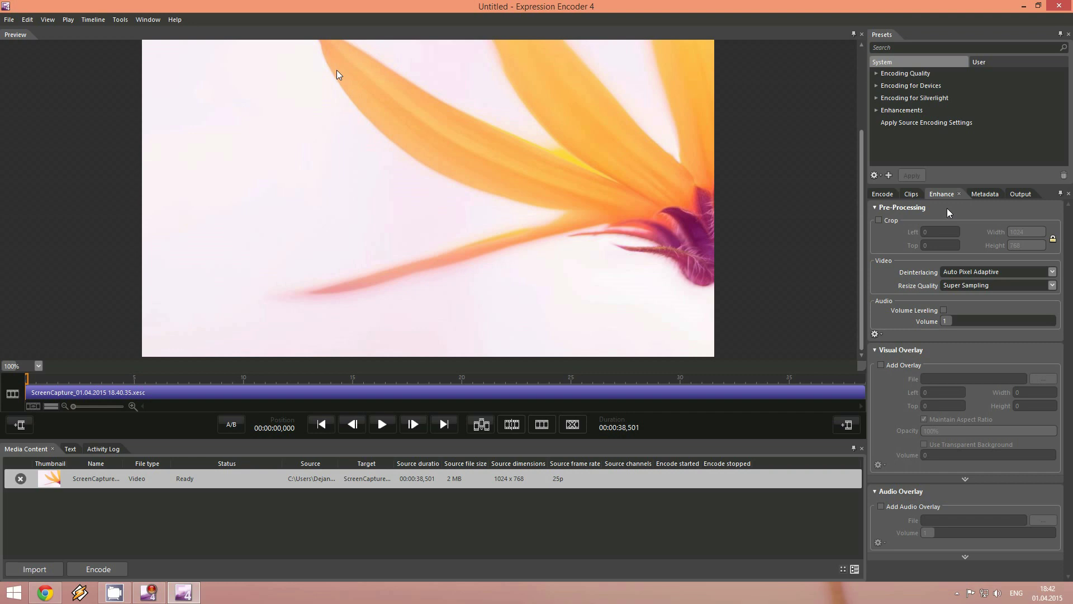
left_click(912, 195)
left_click(891, 197)
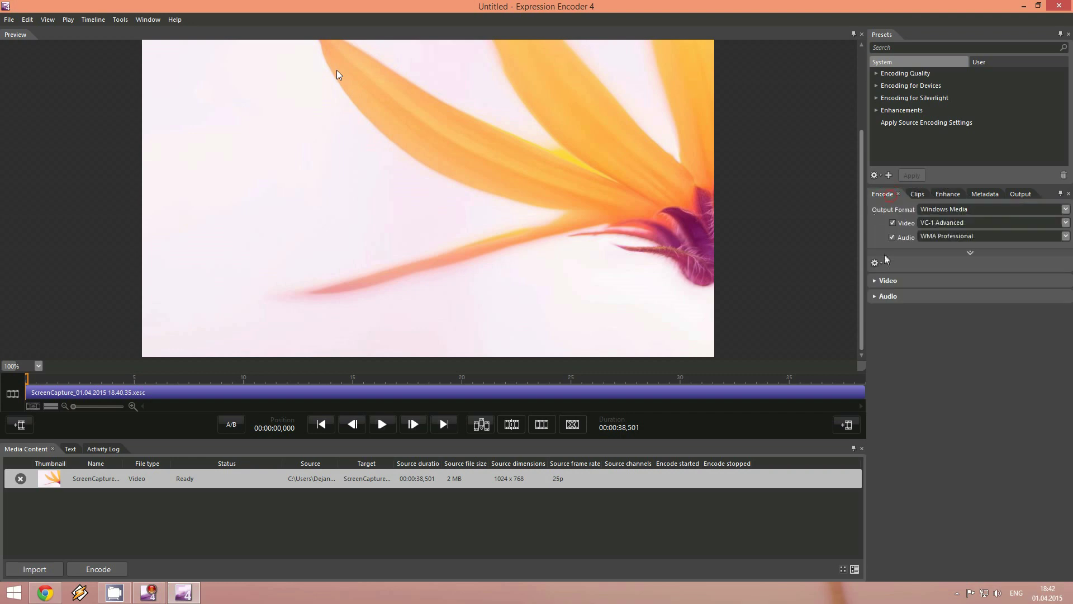
- Expand the Audio encoding settings and show, then hide, the Video settings
left_click(875, 297)
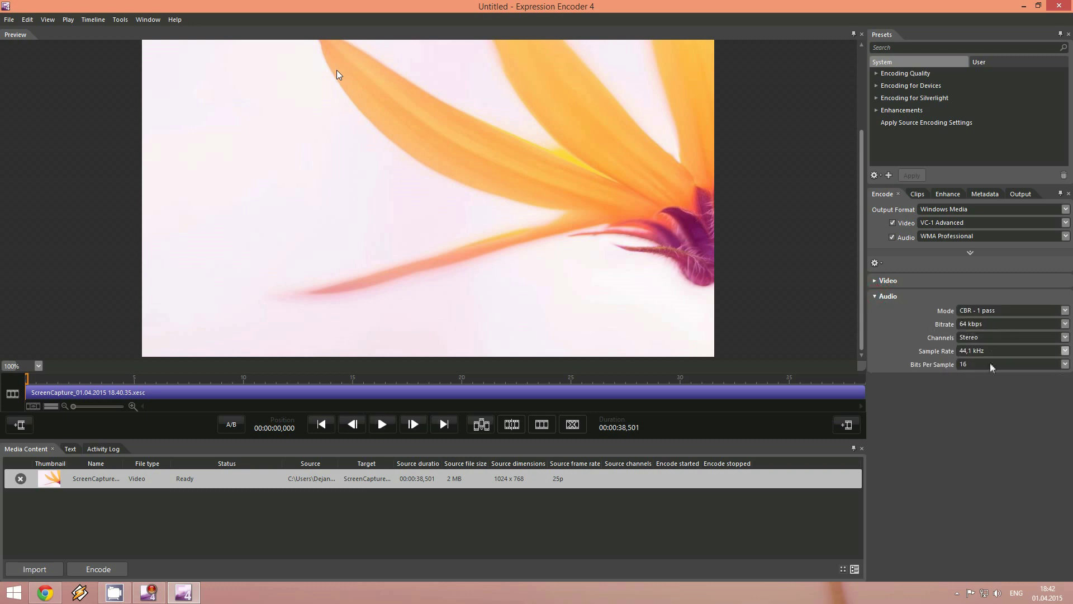
left_click(878, 282)
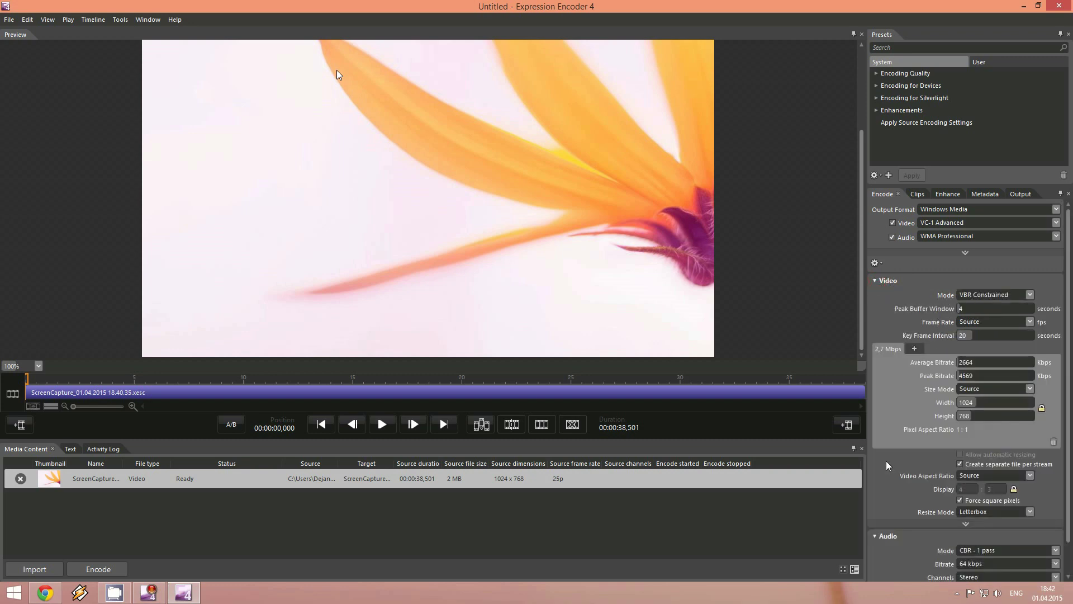
left_click(875, 281)
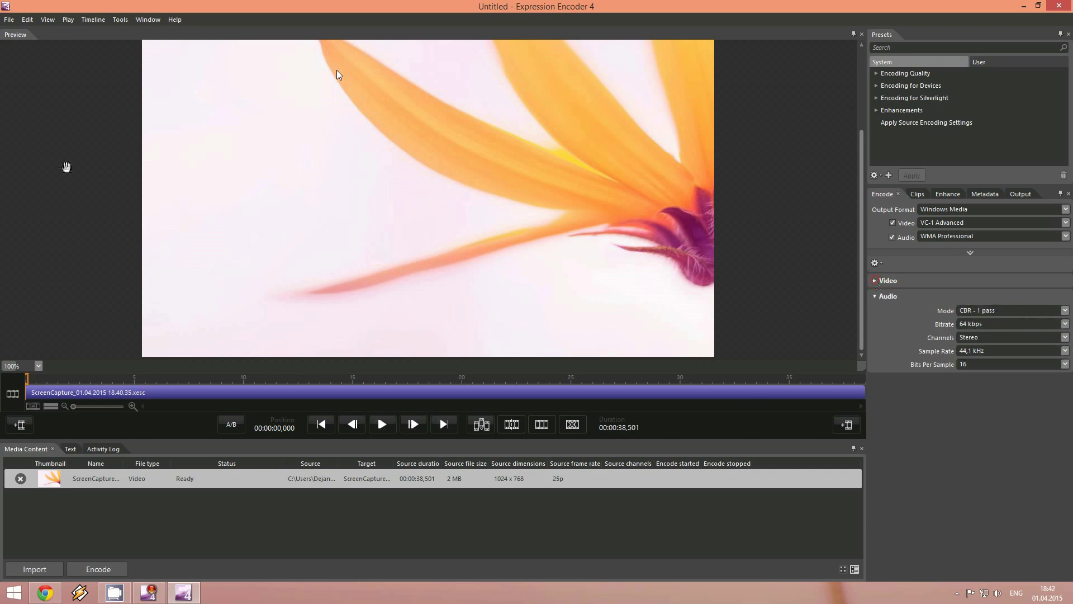
left_click(9, 19)
- Start encoding the capture to ScreenCapture_01.04.2015 18.40.35.wmv with File > Encode
left_click(44, 117)
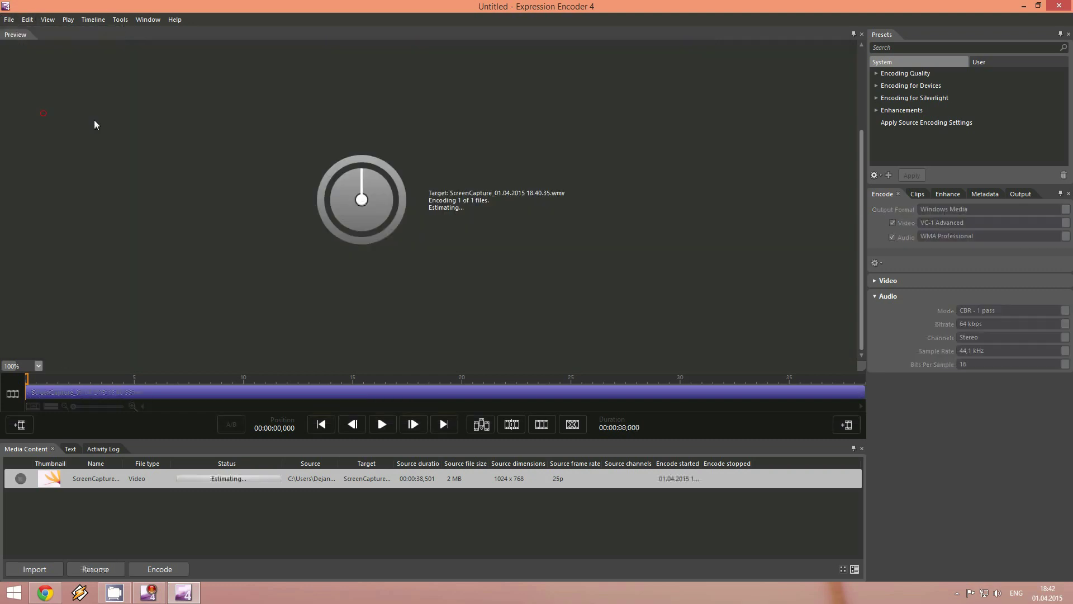